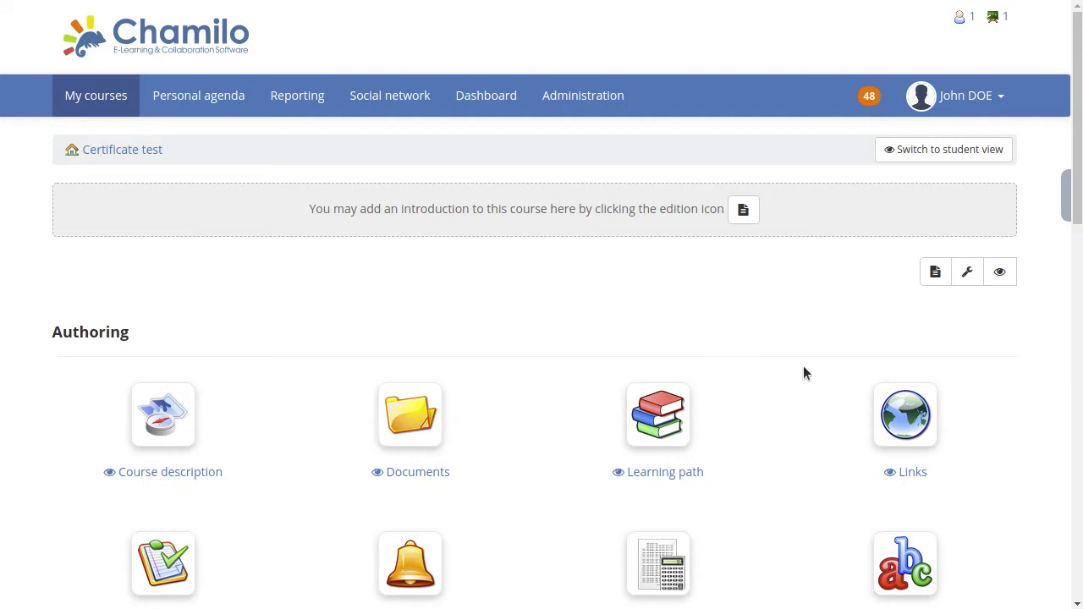
Look over the Certificate test course's tools and its list of enrolled learners.
{"action": "scroll", "coordinate": [822, 363], "scroll_direction": "down", "scroll_amount": 6}
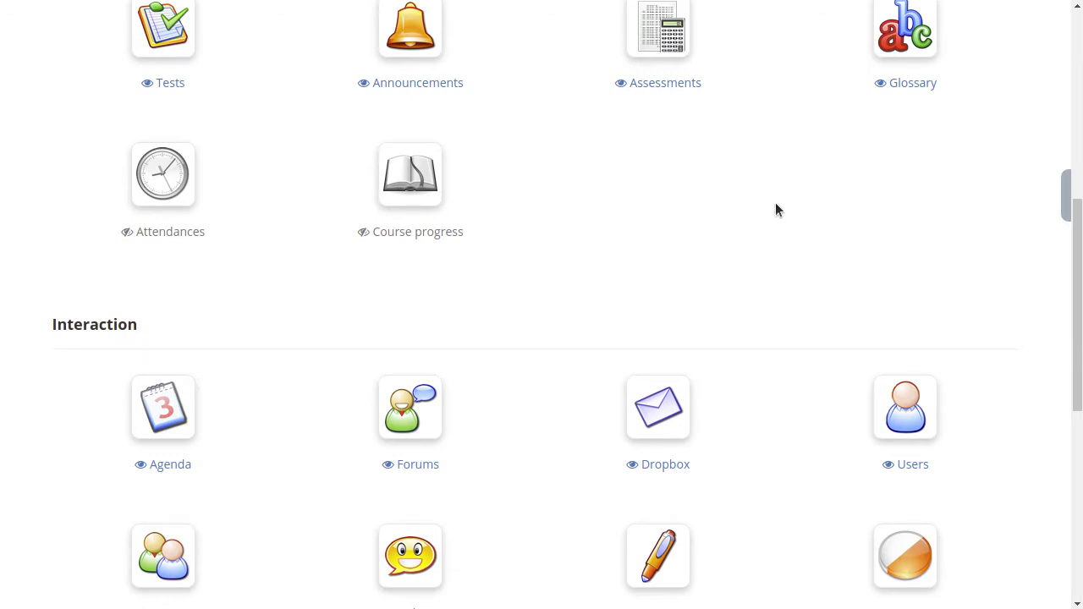
{"action": "scroll", "coordinate": [776, 204], "scroll_direction": "up", "scroll_amount": 4}
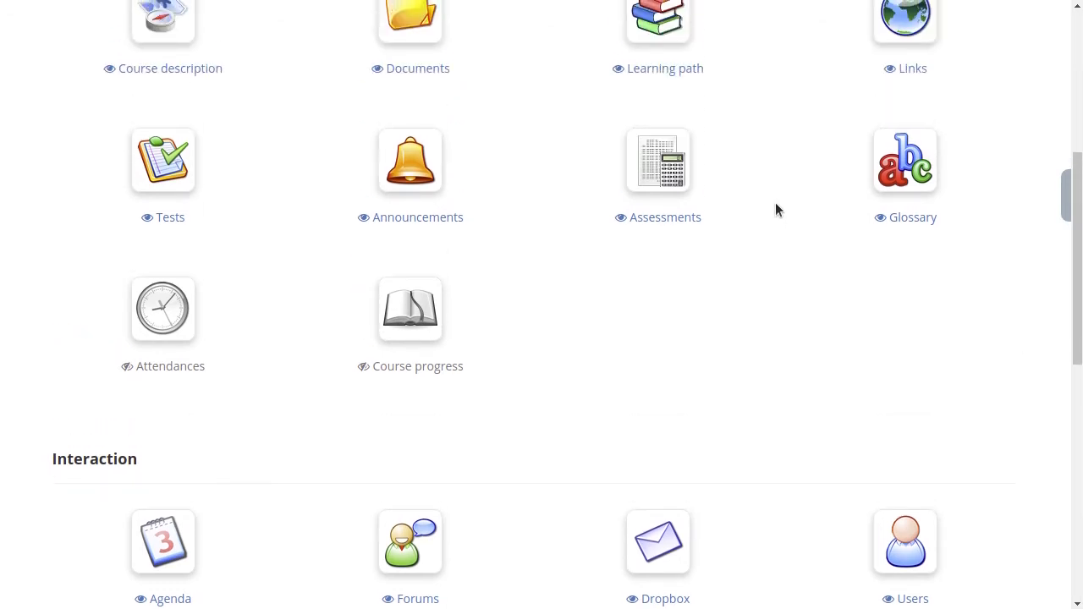
{"action": "scroll", "coordinate": [776, 210], "scroll_direction": "up", "scroll_amount": 2}
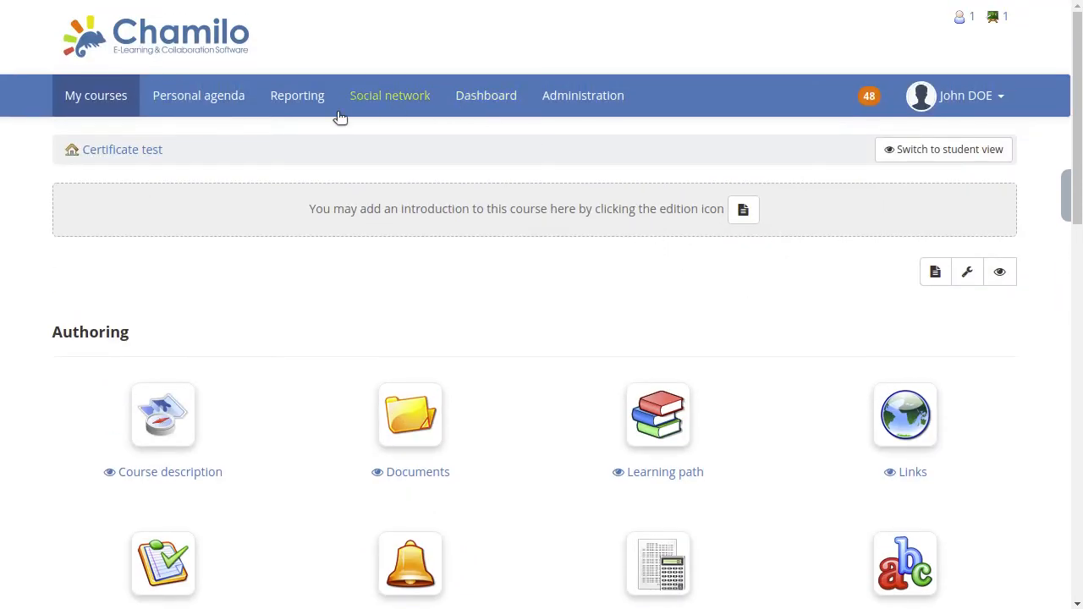
{"action": "scroll", "coordinate": [797, 339], "scroll_direction": "down", "scroll_amount": 7}
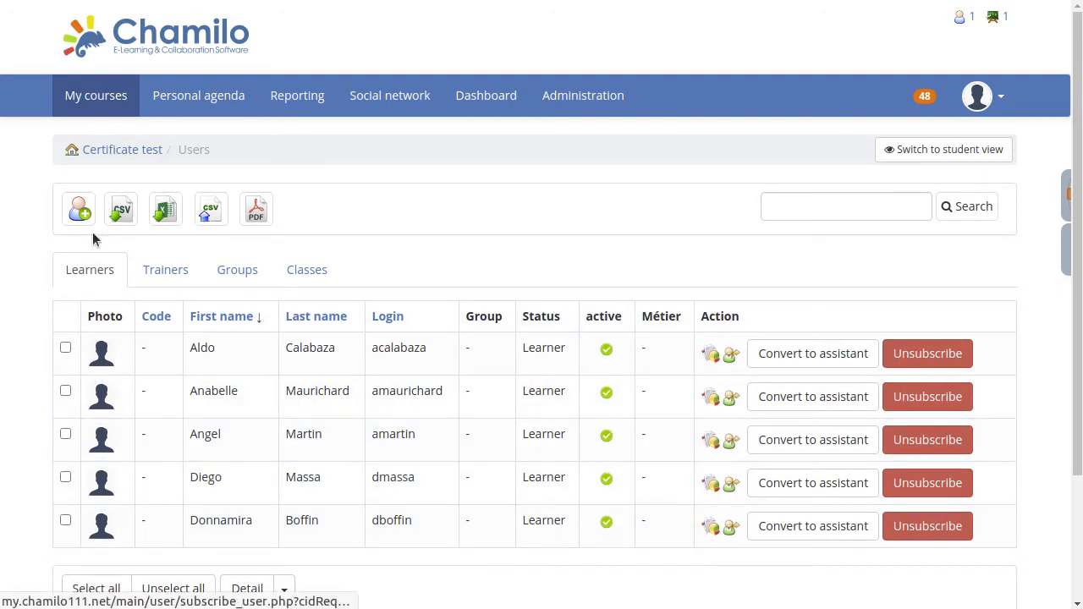
{"action": "left_click", "coordinate": [64, 269]}
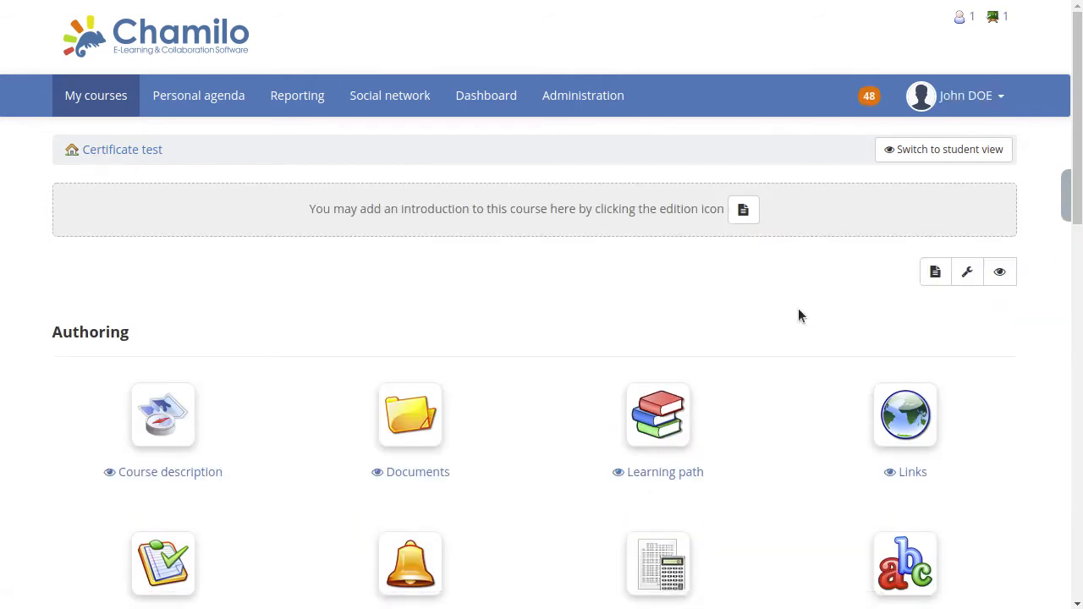
In the course's assessments, start a new classroom activity named "Classroom activity" with a weight of 100.
{"action": "scroll", "coordinate": [772, 296], "scroll_direction": "down", "scroll_amount": 2}
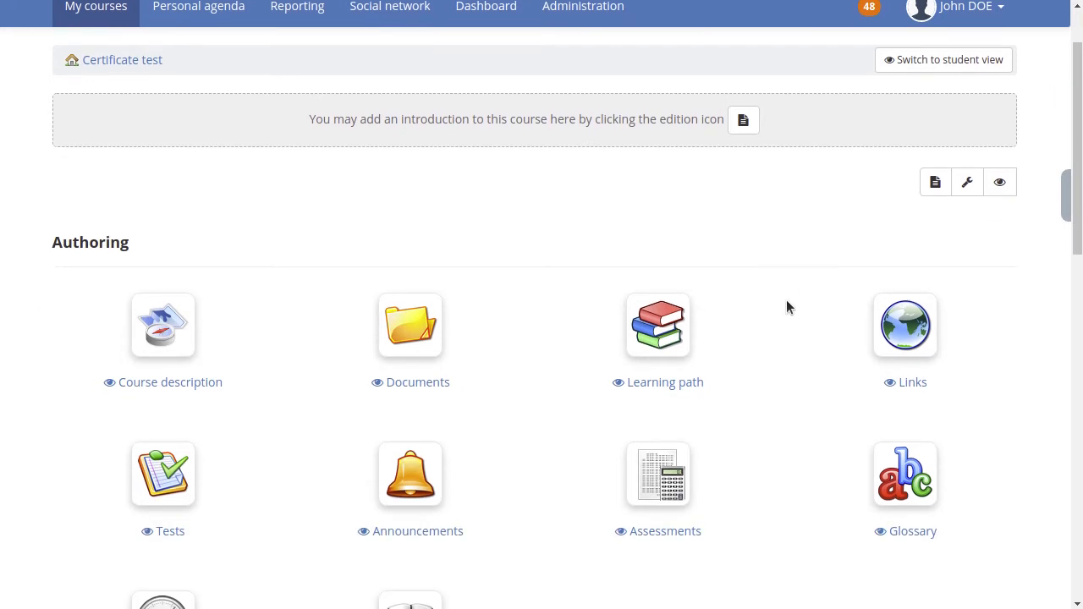
{"action": "left_click", "coordinate": [664, 489]}
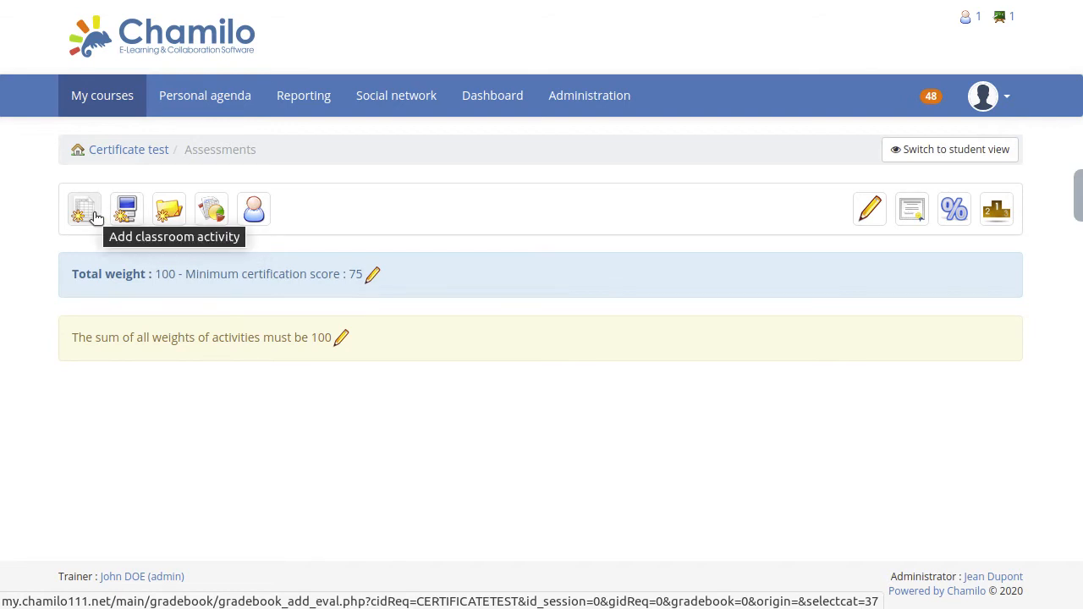
{"action": "left_click", "coordinate": [96, 217]}
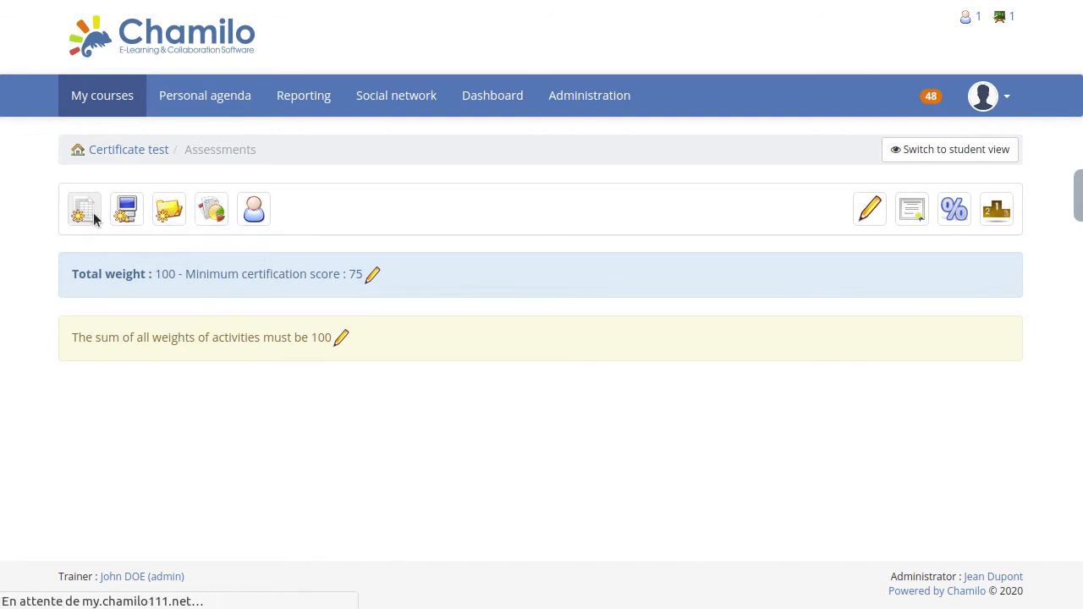
{"action": "left_click", "coordinate": [353, 235]}
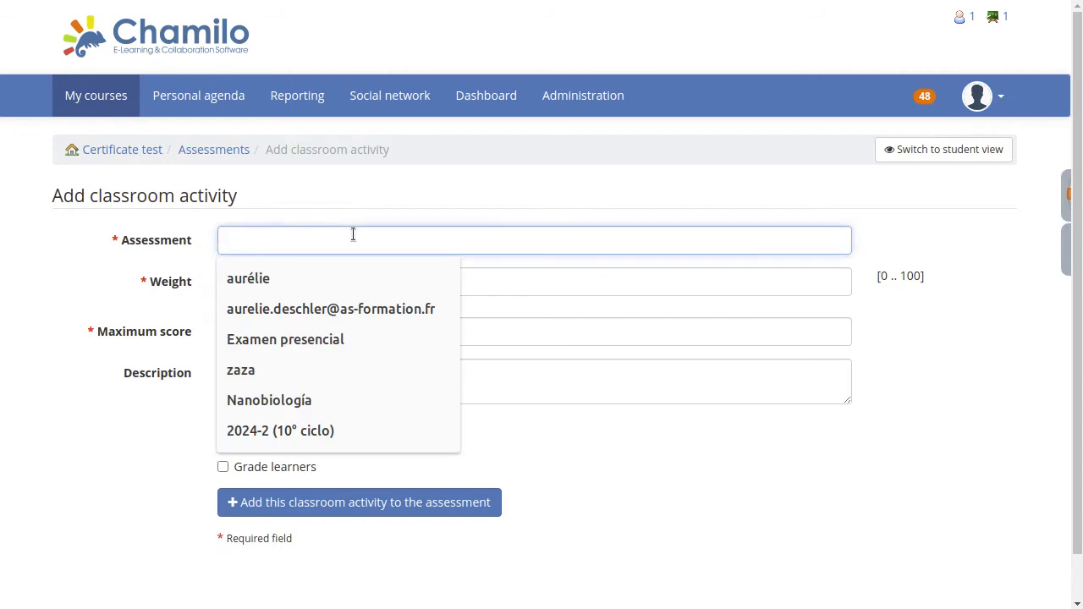
{"action": "type", "text": "Class"}
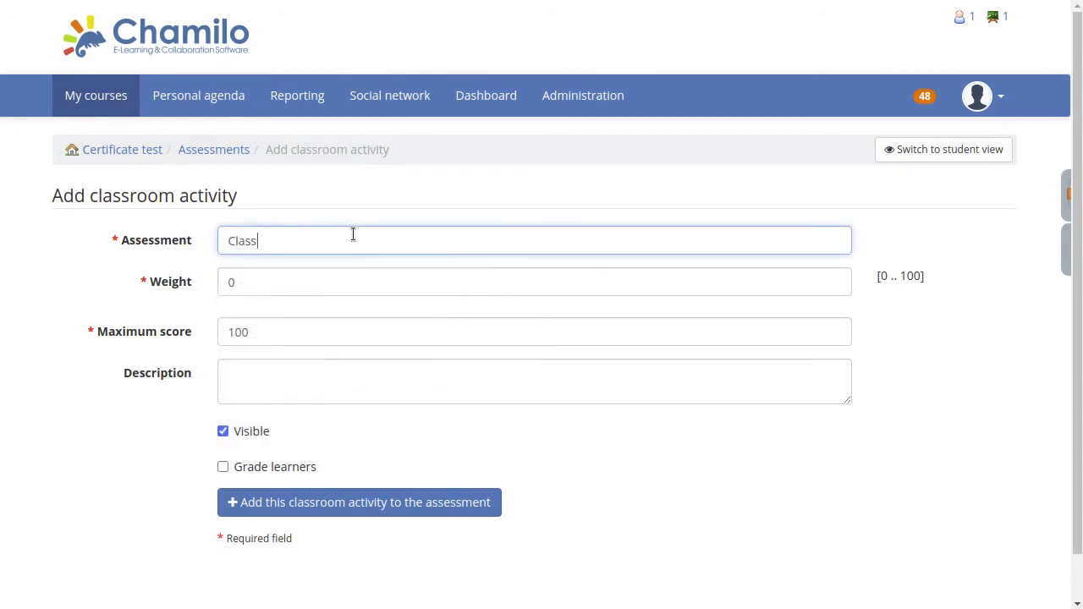
{"action": "type", "text": "room activity"}
{"action": "key", "text": "Tab"}
{"action": "type", "text": "100"}
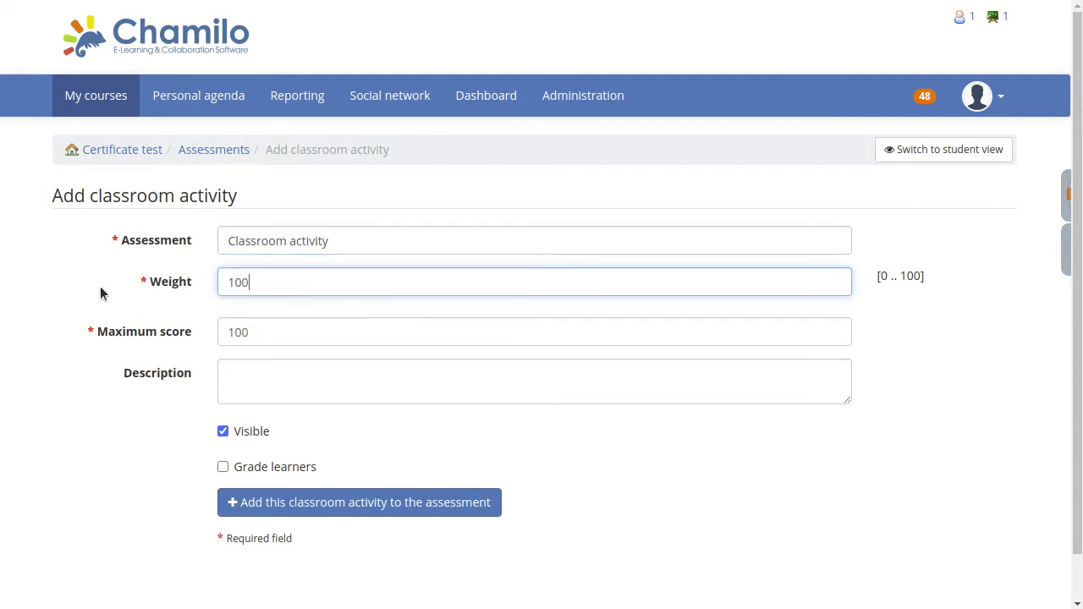
Set the activity's maximum score to 10, enable grading of learners, and add it to the assessment.
{"action": "left_click_drag", "start_coordinate": [249, 285], "coordinate": [166, 286]}
{"action": "left_click_drag", "start_coordinate": [921, 276], "coordinate": [895, 268]}
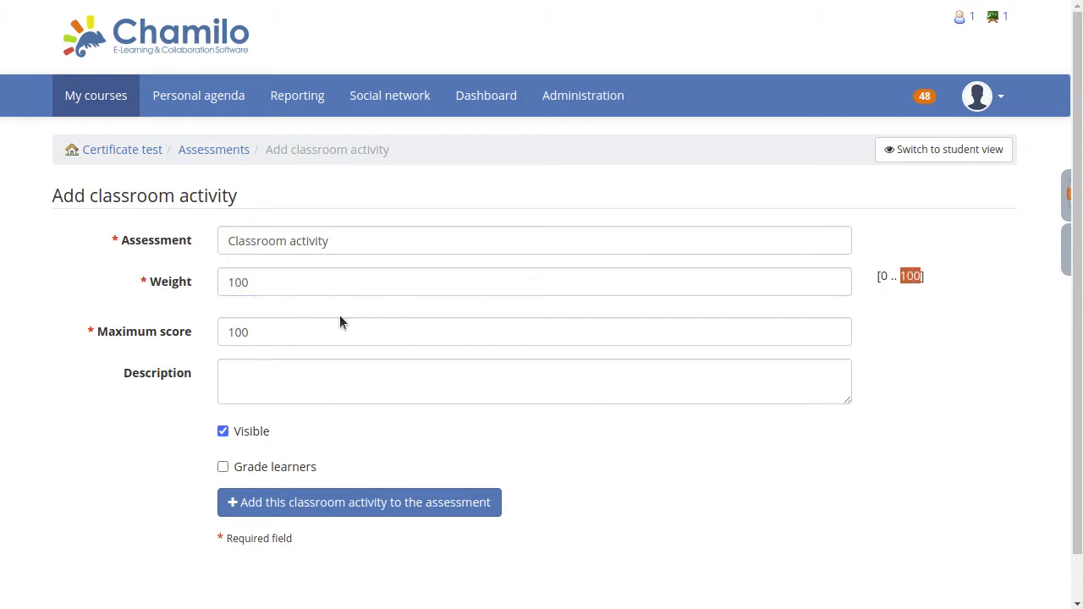
{"action": "left_click_drag", "start_coordinate": [269, 330], "coordinate": [145, 331]}
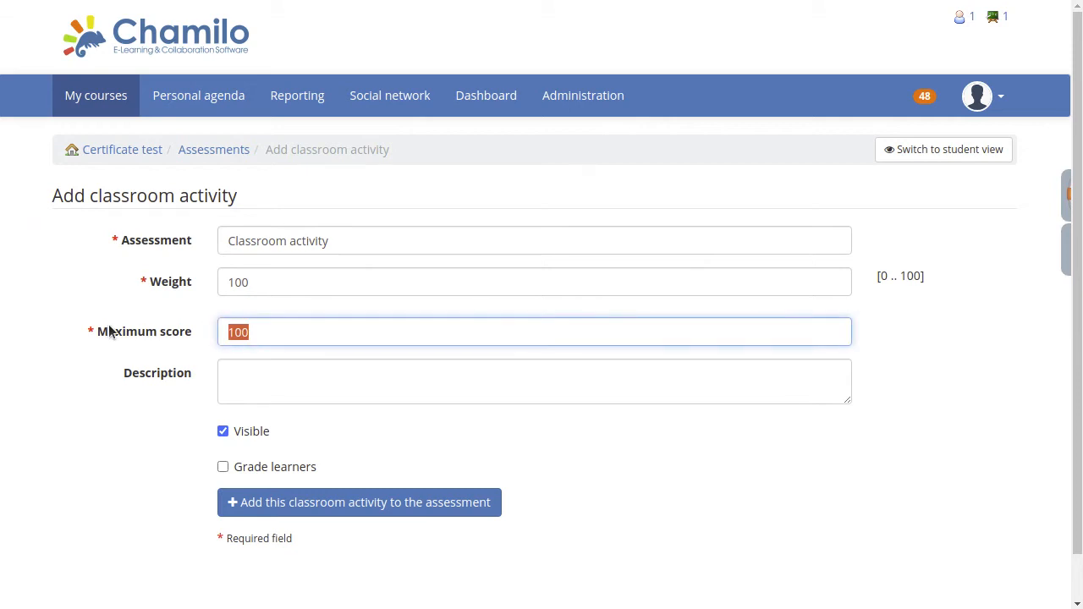
{"action": "type", "text": "10"}
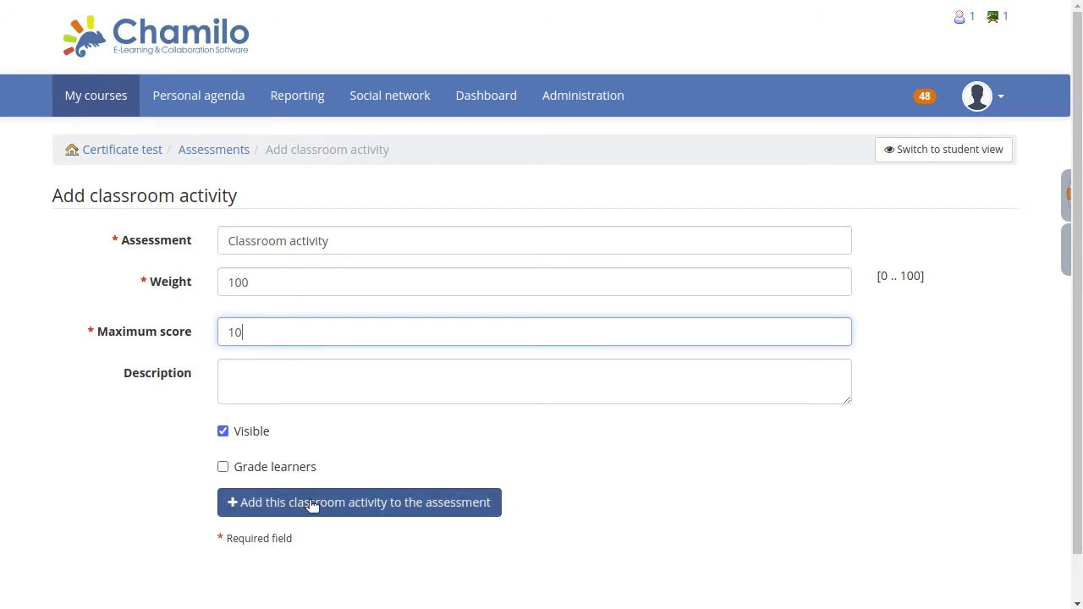
{"action": "left_click", "coordinate": [223, 470]}
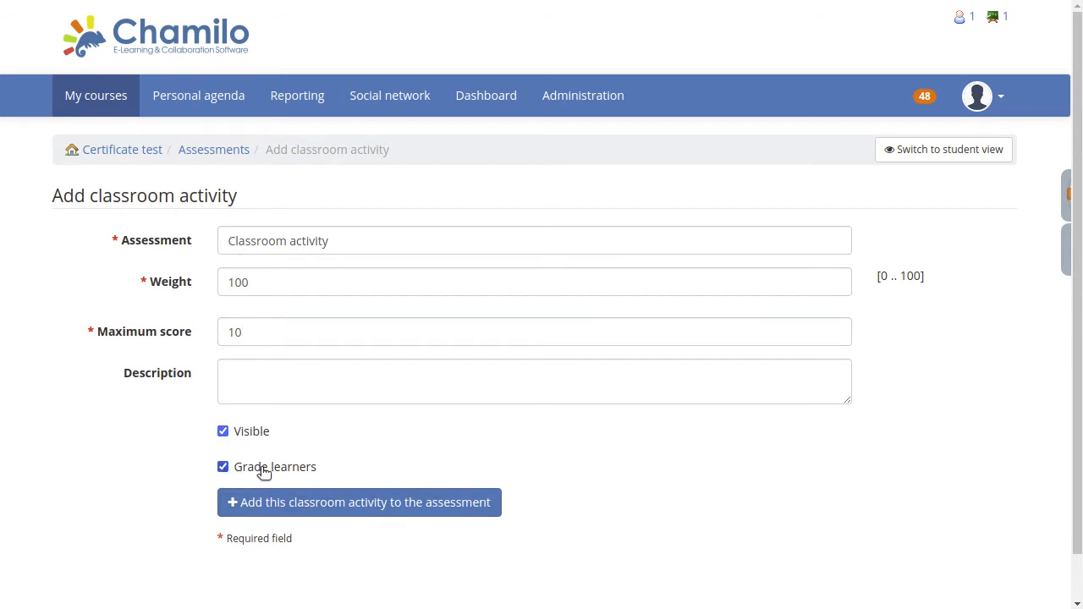
{"action": "left_click", "coordinate": [296, 504]}
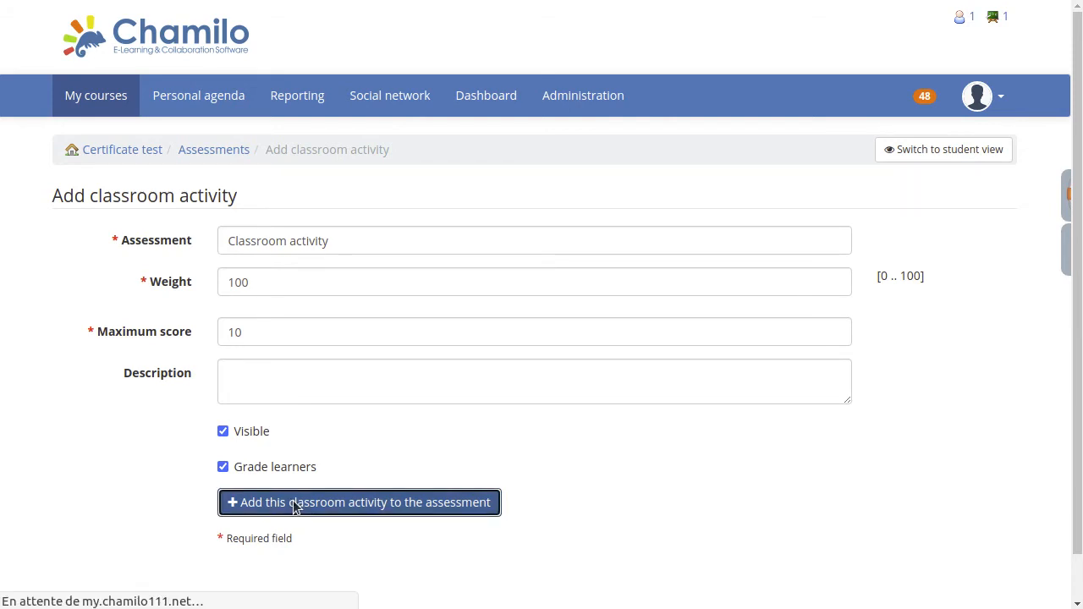
Grade the five learners in listed order with 9, 8, 7, 6 and 5, and save the results.
{"action": "scroll", "coordinate": [511, 388], "scroll_direction": "down", "scroll_amount": 3}
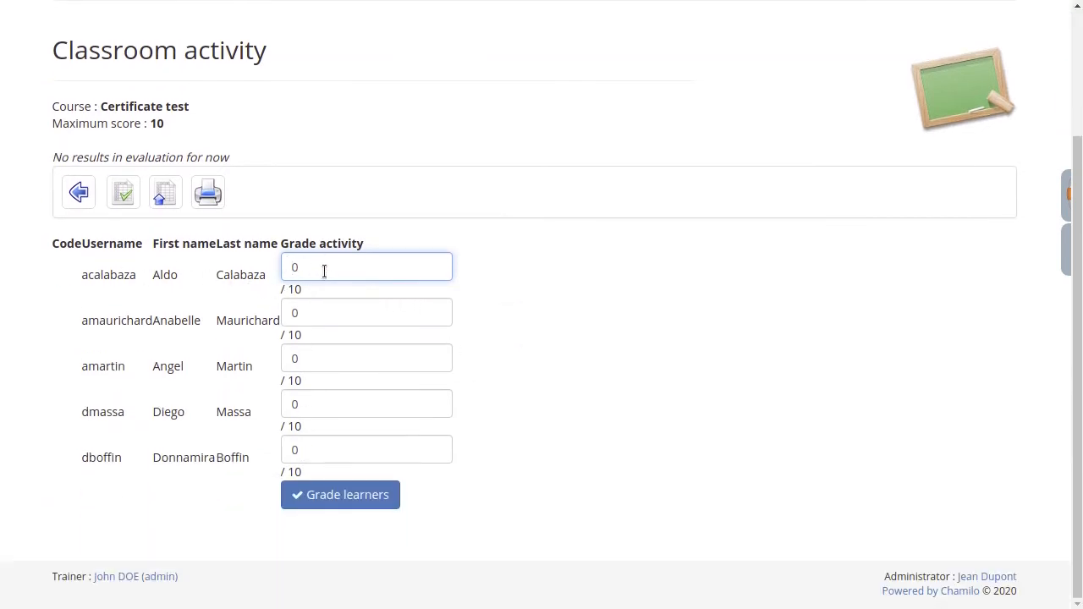
{"action": "left_click_drag", "start_coordinate": [326, 271], "coordinate": [133, 247]}
{"action": "type", "text": "9"}
{"action": "key", "text": "Tab"}
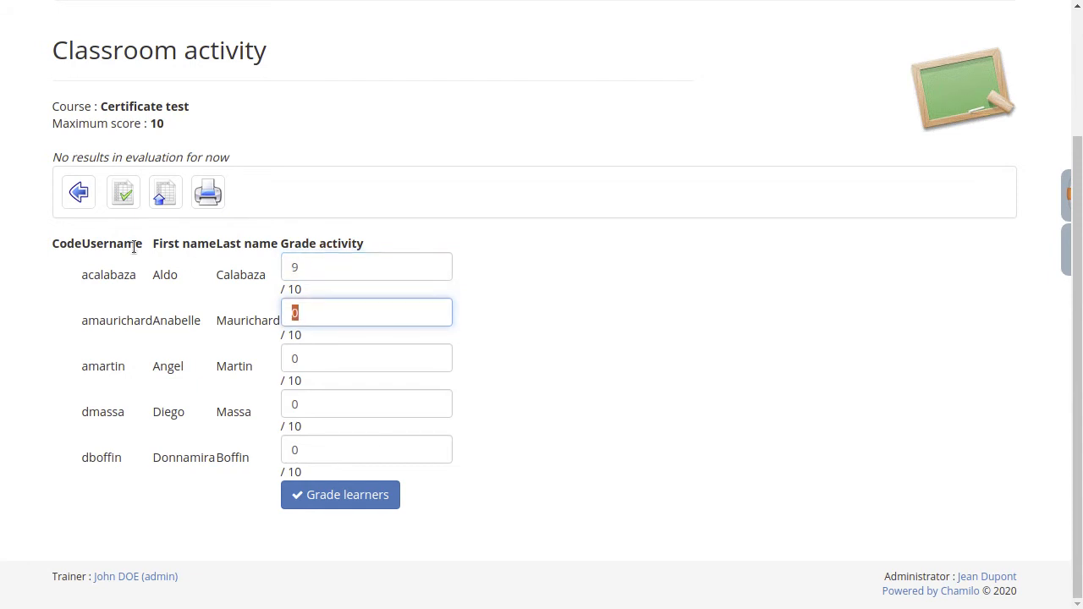
{"action": "type", "text": "8"}
{"action": "key", "text": "Tab"}
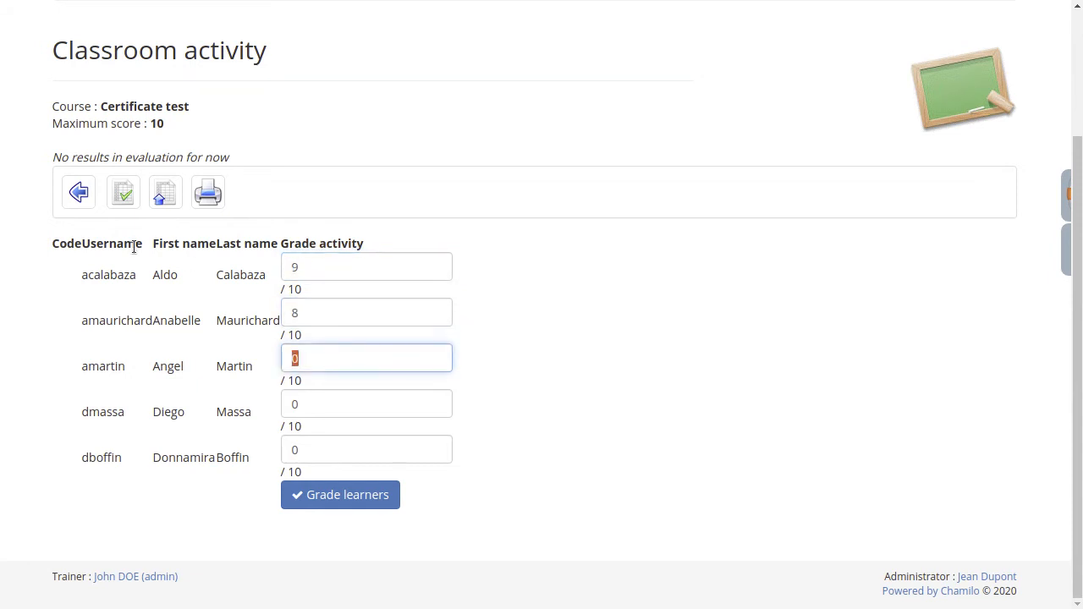
{"action": "type", "text": "7"}
{"action": "key", "text": "Tab"}
{"action": "type", "text": "6"}
{"action": "key", "text": "Tab"}
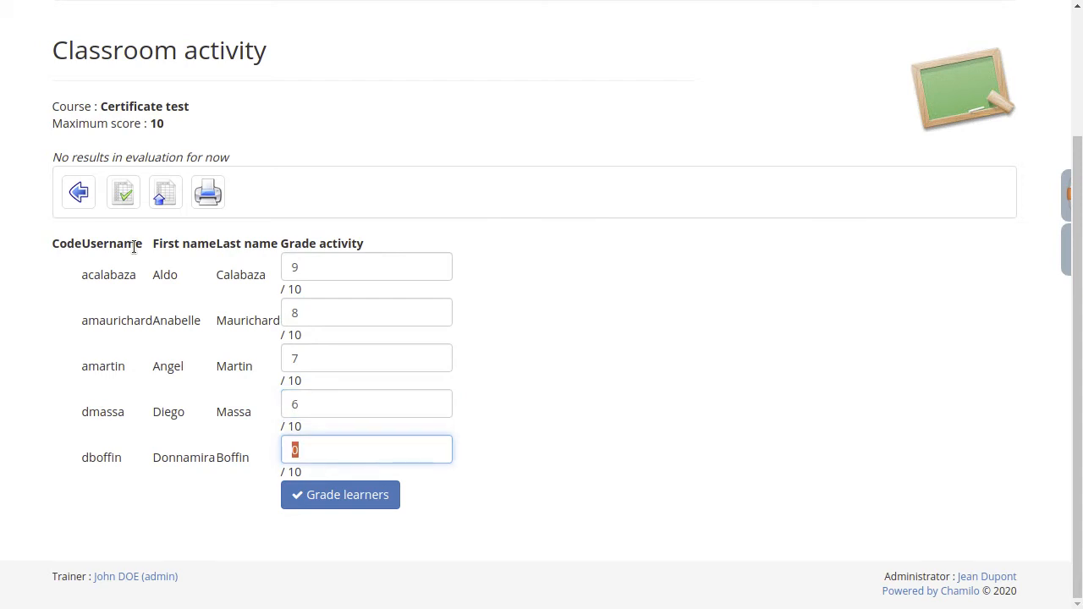
{"action": "type", "text": "5"}
{"action": "left_click", "coordinate": [329, 492]}
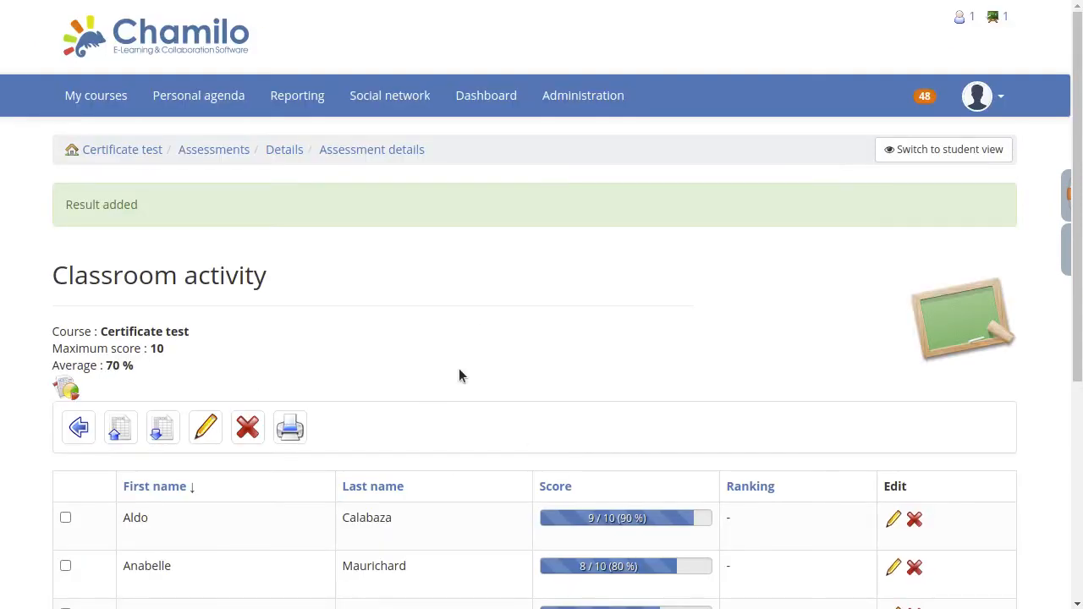
Review the learners' scores in the classroom activity and in the assessment's list view, then return to the assessments.
{"action": "left_click", "coordinate": [78, 428]}
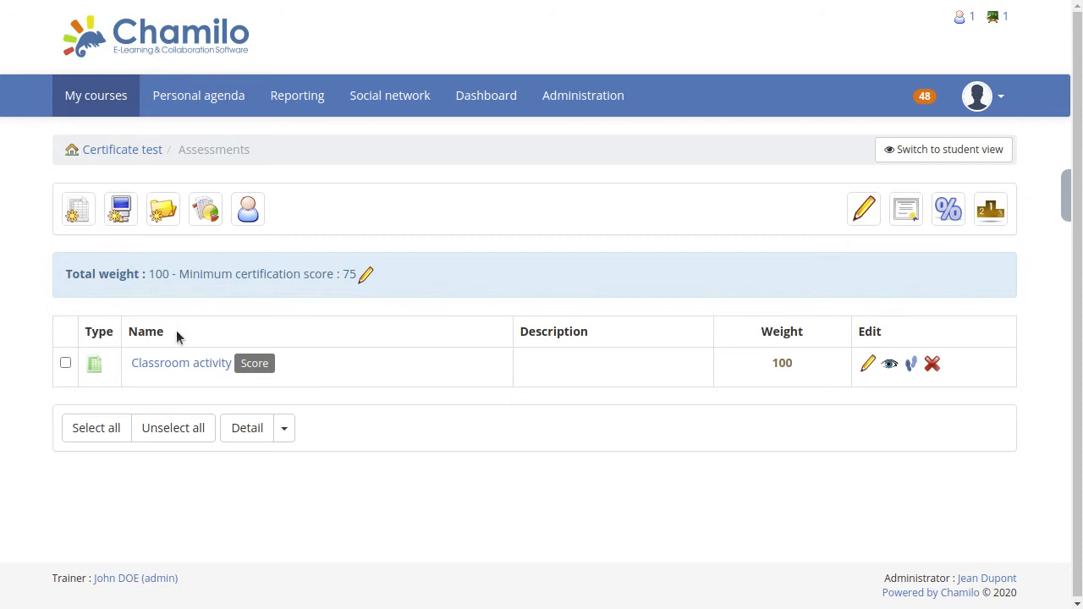
{"action": "left_click", "coordinate": [174, 365]}
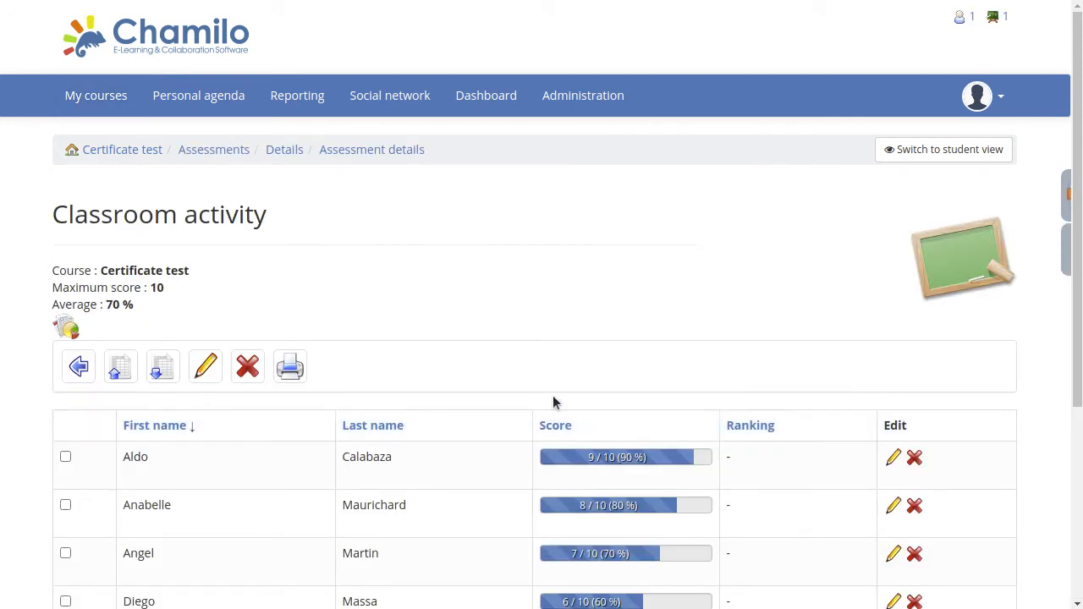
{"action": "scroll", "coordinate": [554, 399], "scroll_direction": "down", "scroll_amount": 3}
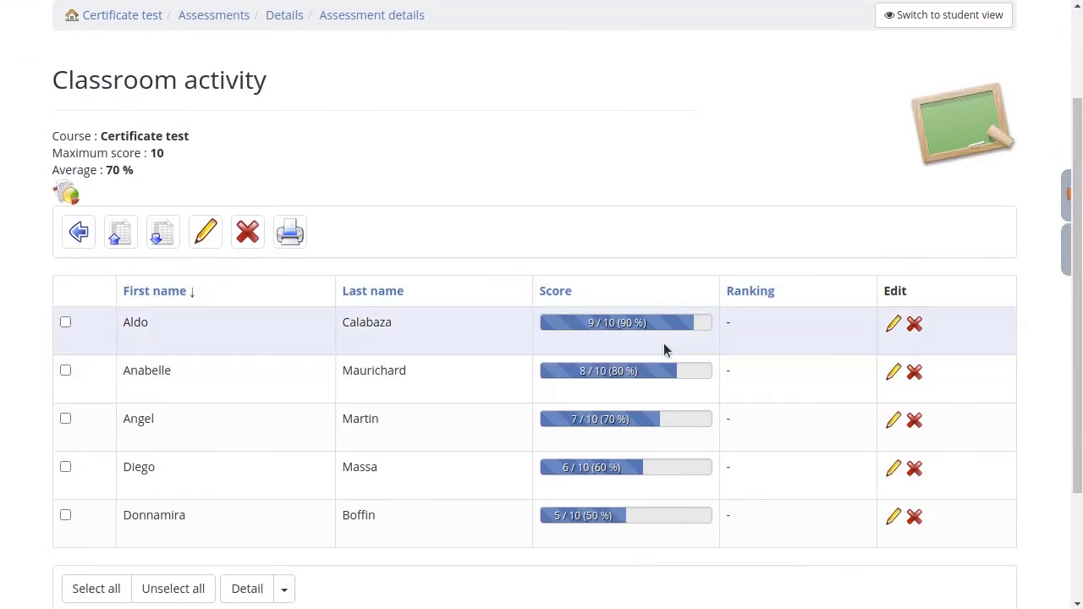
{"action": "left_click_drag", "start_coordinate": [611, 376], "coordinate": [635, 374]}
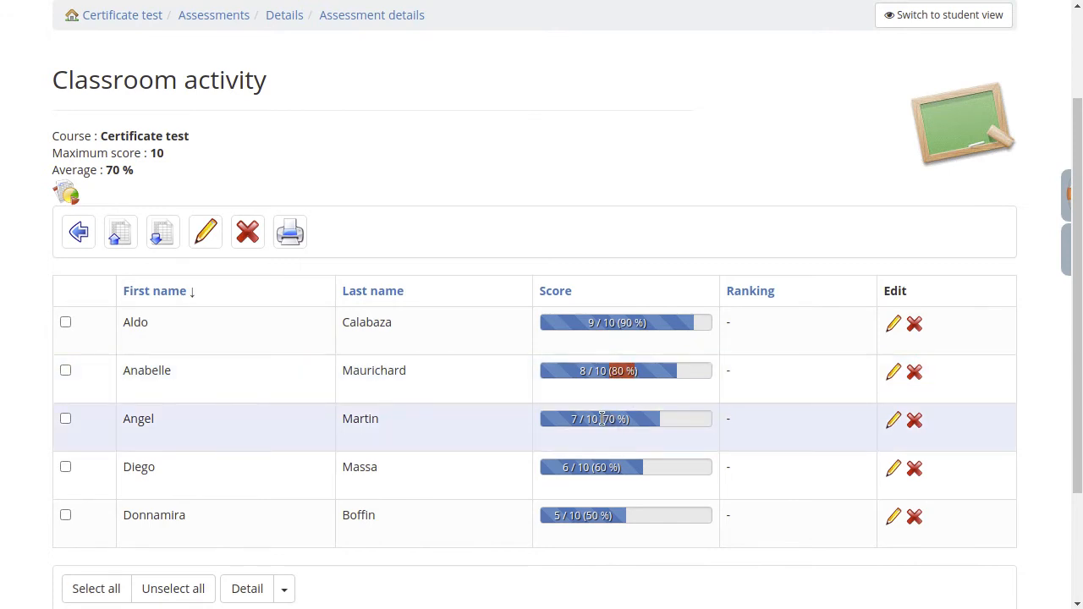
{"action": "left_click_drag", "start_coordinate": [603, 418], "coordinate": [624, 435]}
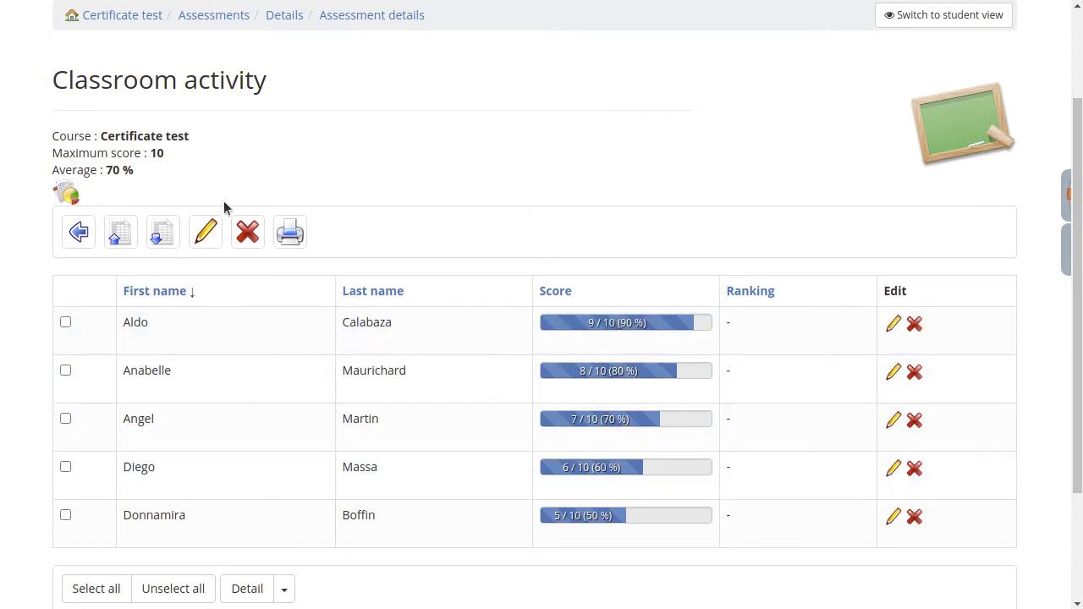
{"action": "scroll", "coordinate": [174, 177], "scroll_direction": "up", "scroll_amount": 3}
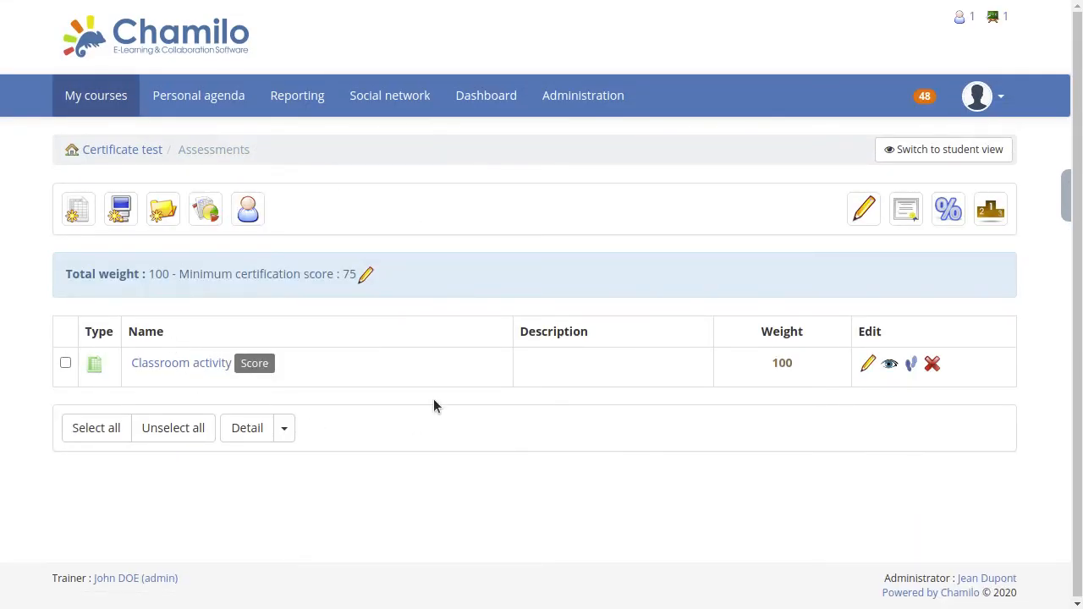
{"action": "left_click", "coordinate": [204, 214]}
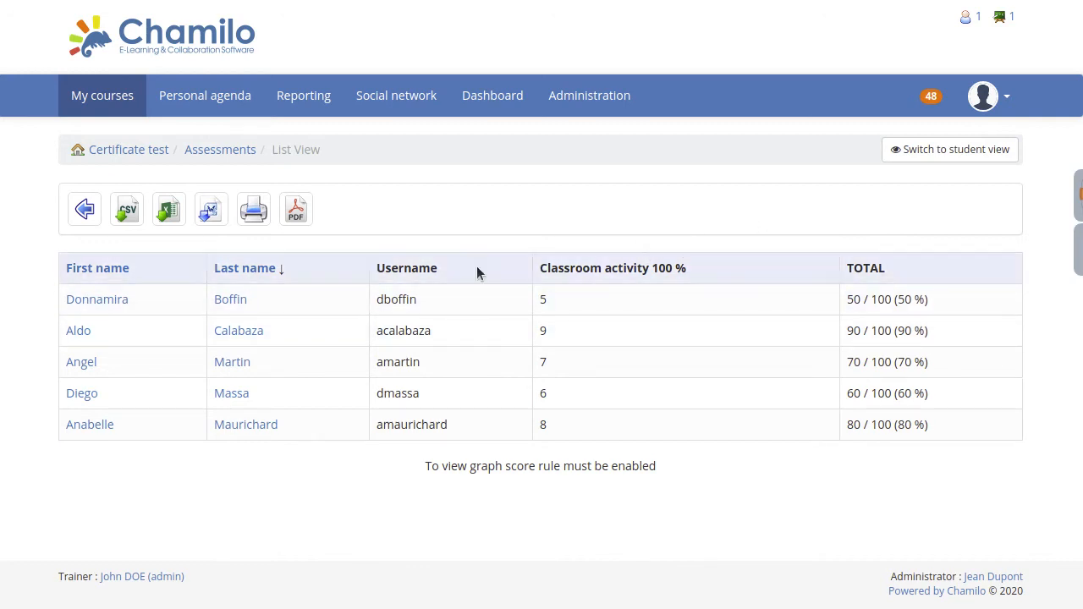
{"action": "left_click", "coordinate": [83, 213]}
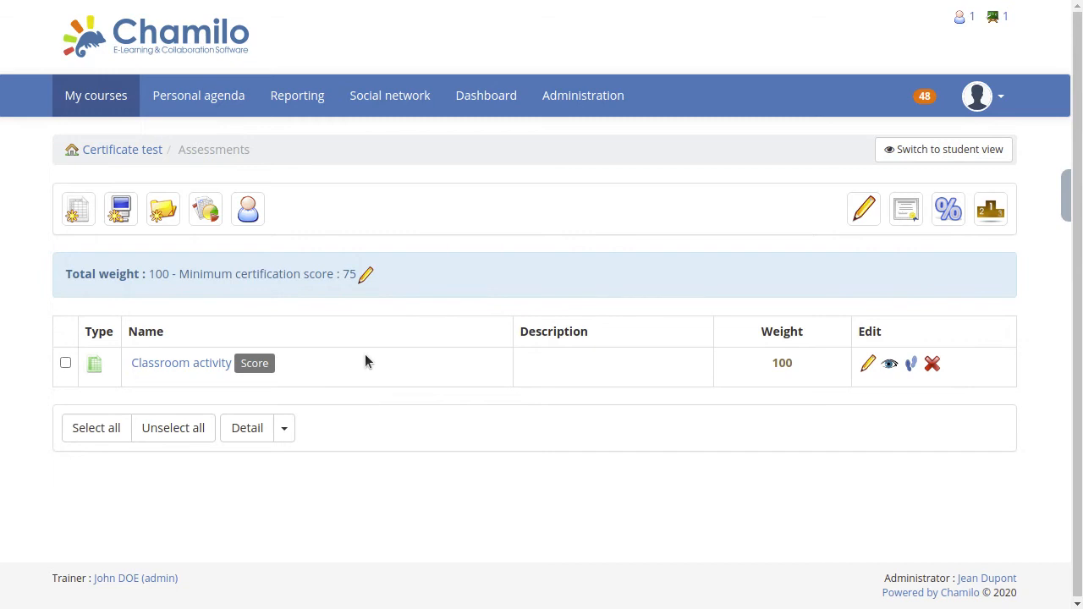
Enable certificate generation in the settings of the course's assessment category and save them.
{"action": "left_click", "coordinate": [365, 281]}
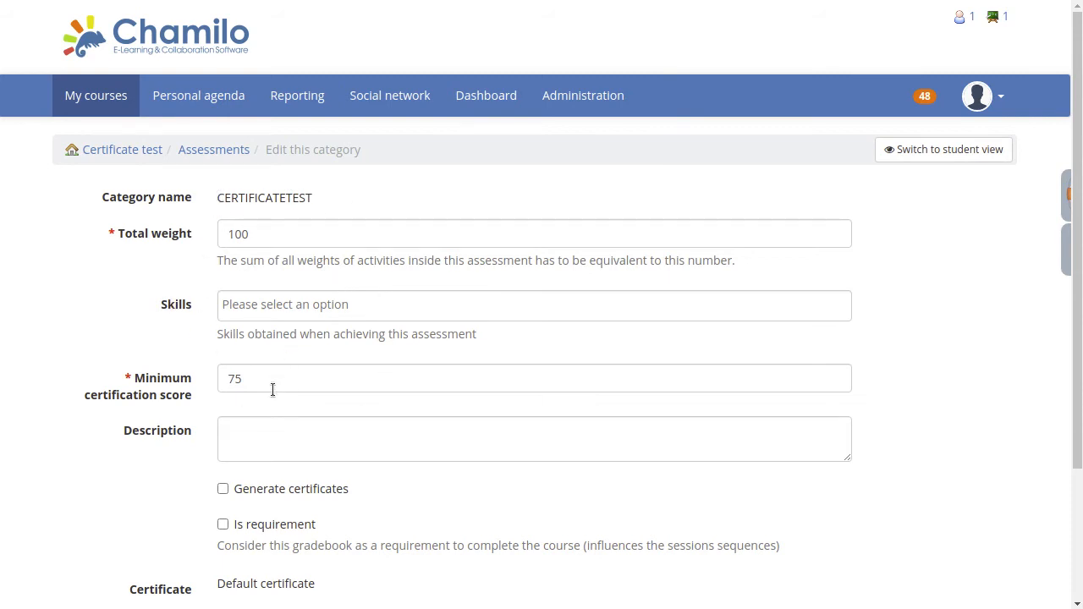
{"action": "left_click", "coordinate": [223, 492]}
{"action": "scroll", "coordinate": [432, 474], "scroll_direction": "down", "scroll_amount": 3}
{"action": "left_click", "coordinate": [311, 493]}
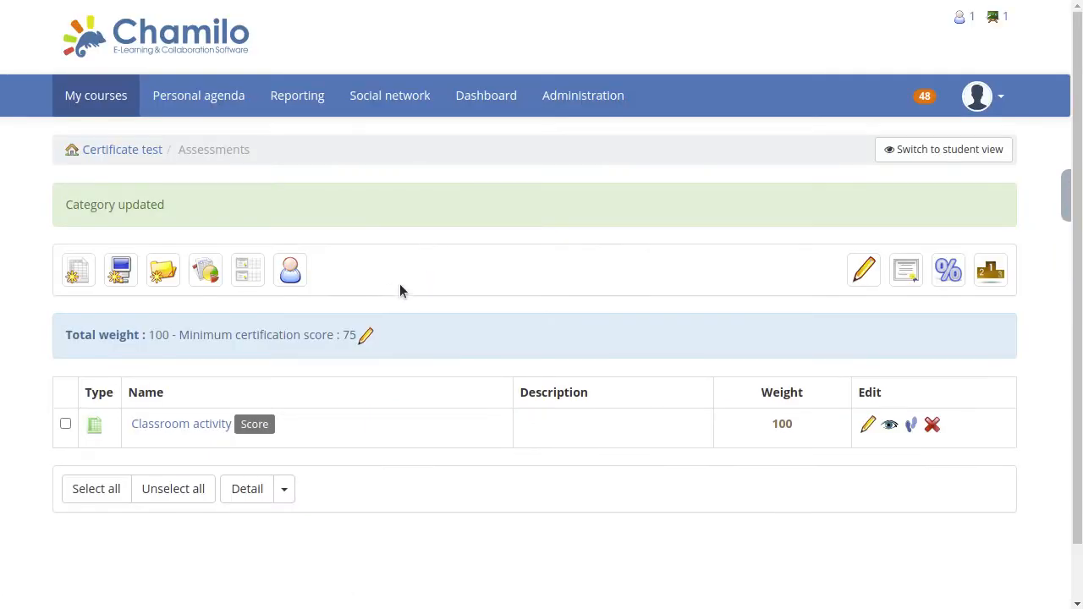
Generate the certificates for the eligible learners in the list of learner certificates.
{"action": "left_click", "coordinate": [248, 275]}
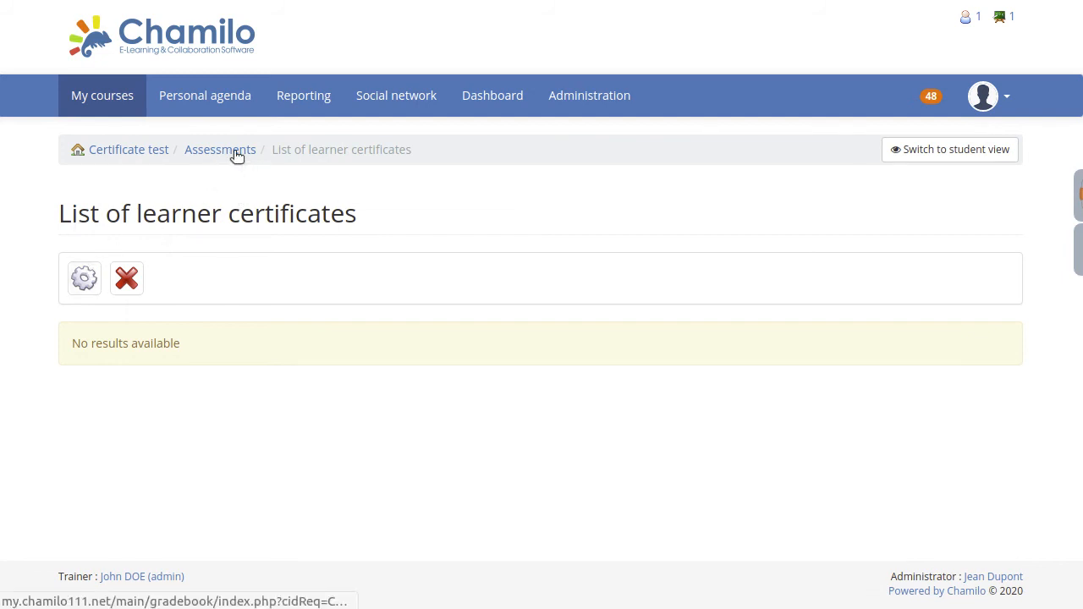
{"action": "left_click", "coordinate": [84, 286]}
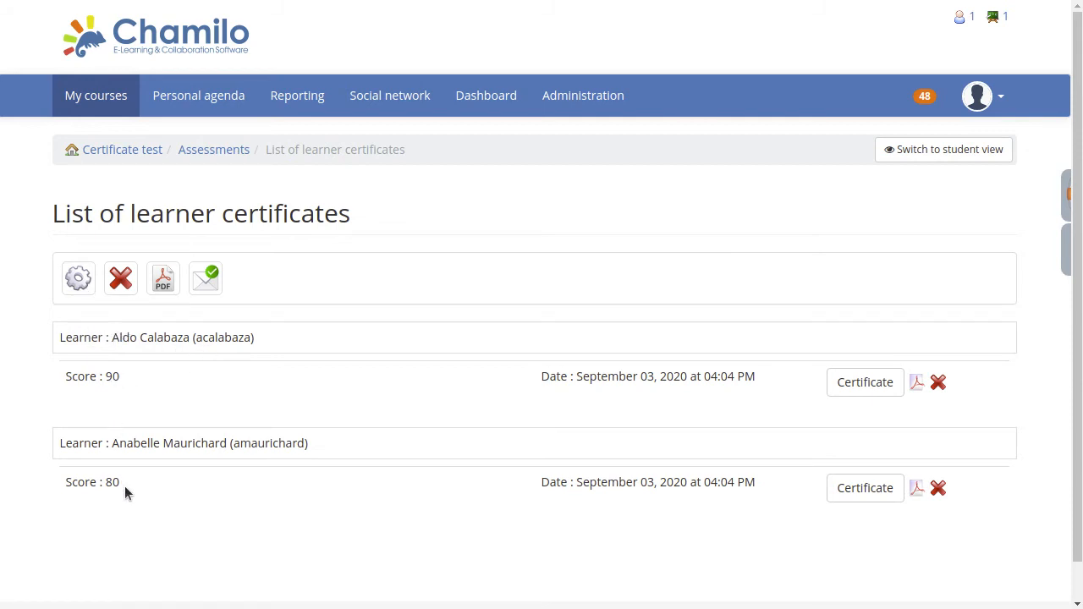
Check the scores of the certified learners and view the first learner's certificate.
{"action": "left_click_drag", "start_coordinate": [98, 489], "coordinate": [116, 482]}
{"action": "left_click_drag", "start_coordinate": [102, 378], "coordinate": [150, 379]}
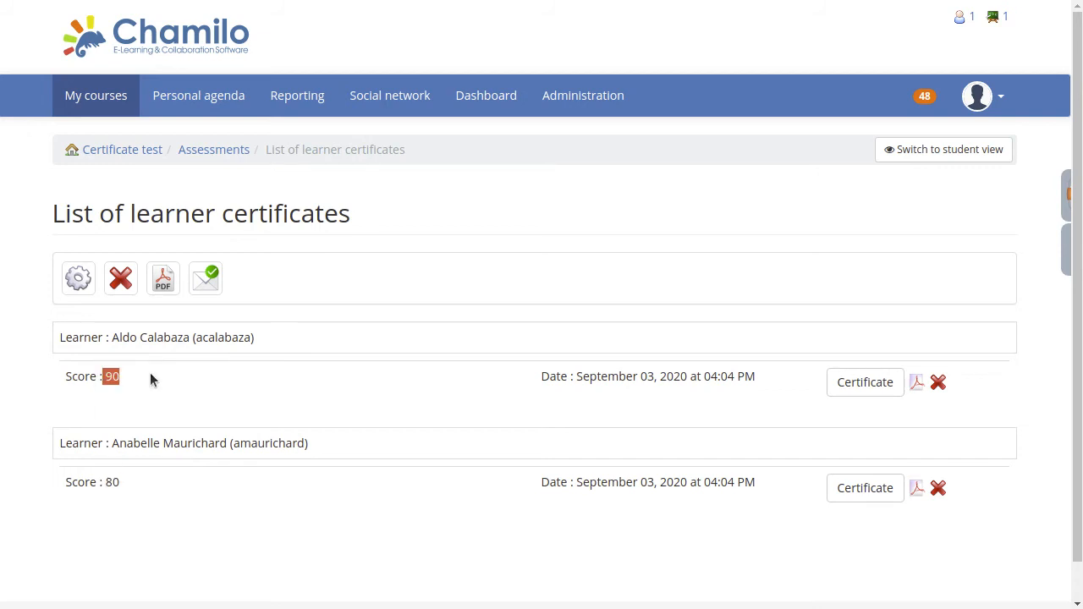
{"action": "left_click", "coordinate": [858, 382]}
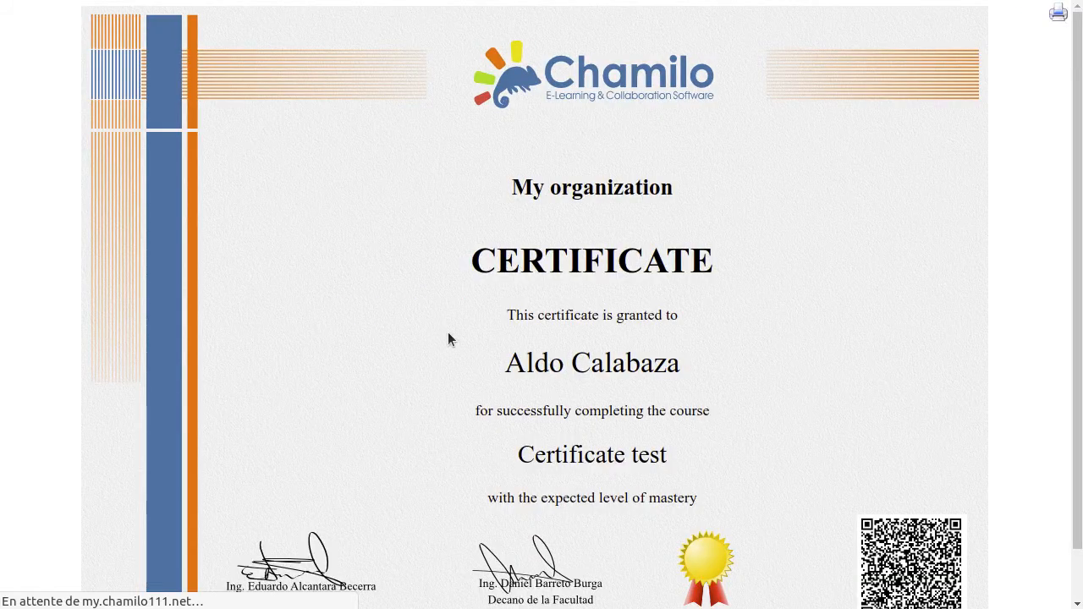
Examine the learner's name on the certificate, then return to the list of learner certificates.
{"action": "left_click_drag", "start_coordinate": [484, 350], "coordinate": [733, 367]}
{"action": "left_click", "coordinate": [689, 353]}
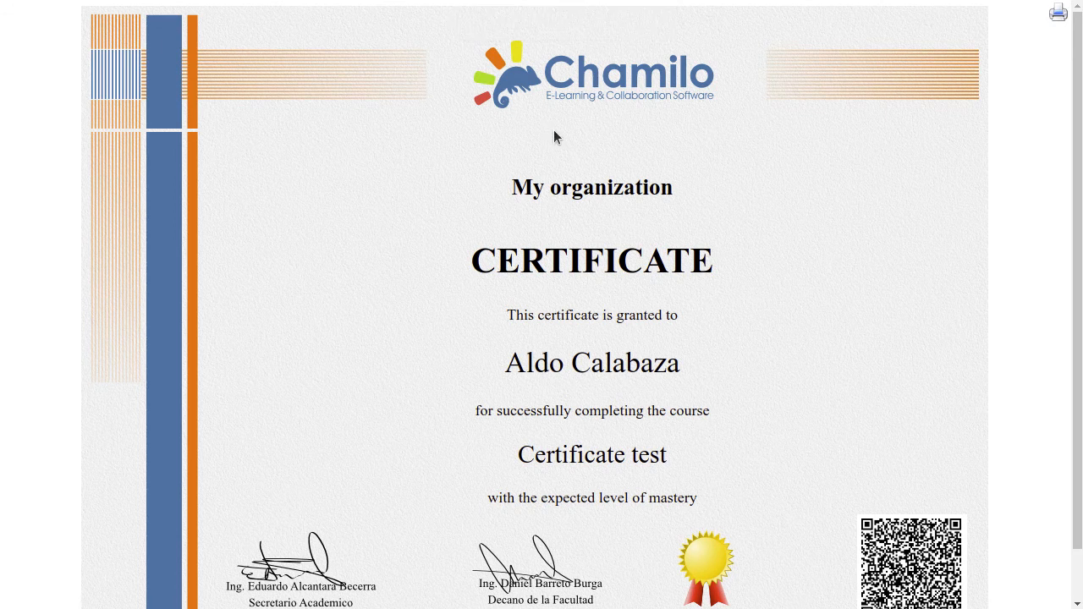
{"action": "left_click", "coordinate": [580, 0]}
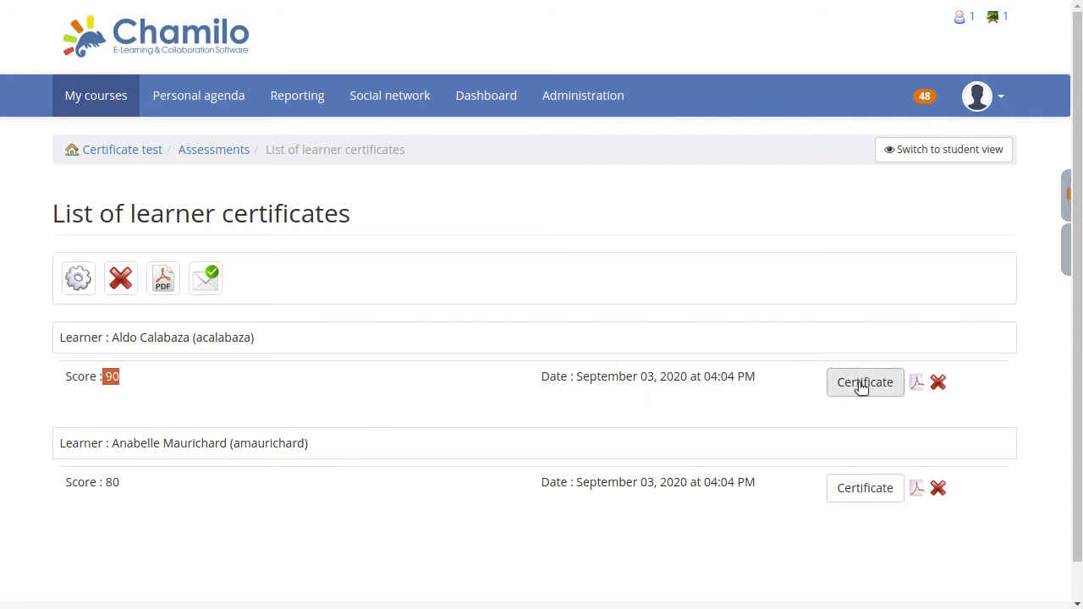
{"action": "left_click", "coordinate": [604, 400]}
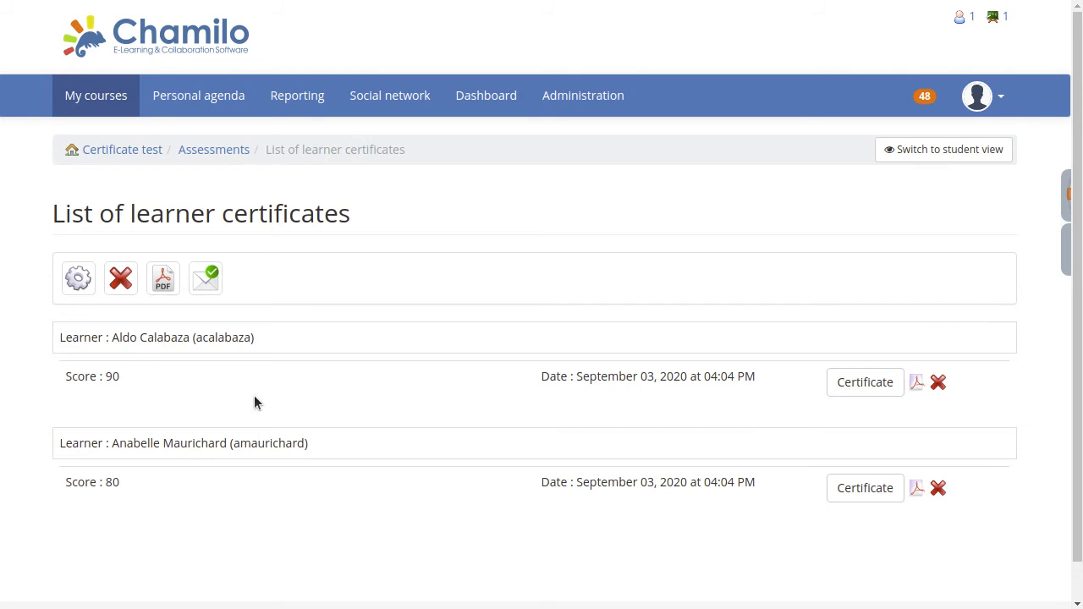
Delete the Classroom activity from the Certificate test course's assessments.
{"action": "left_click", "coordinate": [132, 150]}
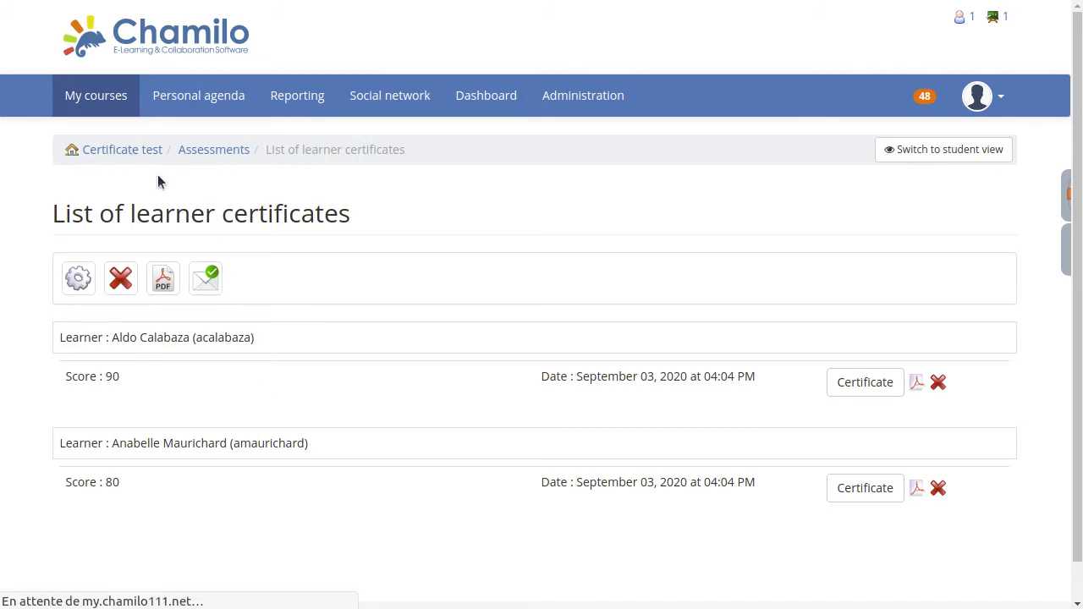
{"action": "scroll", "coordinate": [817, 346], "scroll_direction": "down", "scroll_amount": 3}
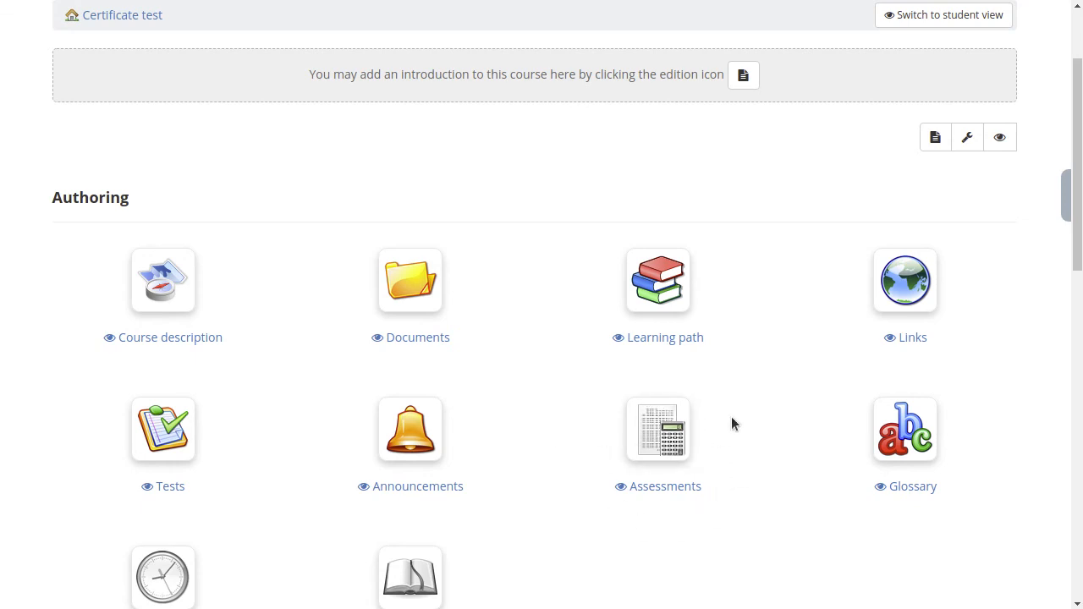
{"action": "scroll", "coordinate": [782, 427], "scroll_direction": "up", "scroll_amount": 2}
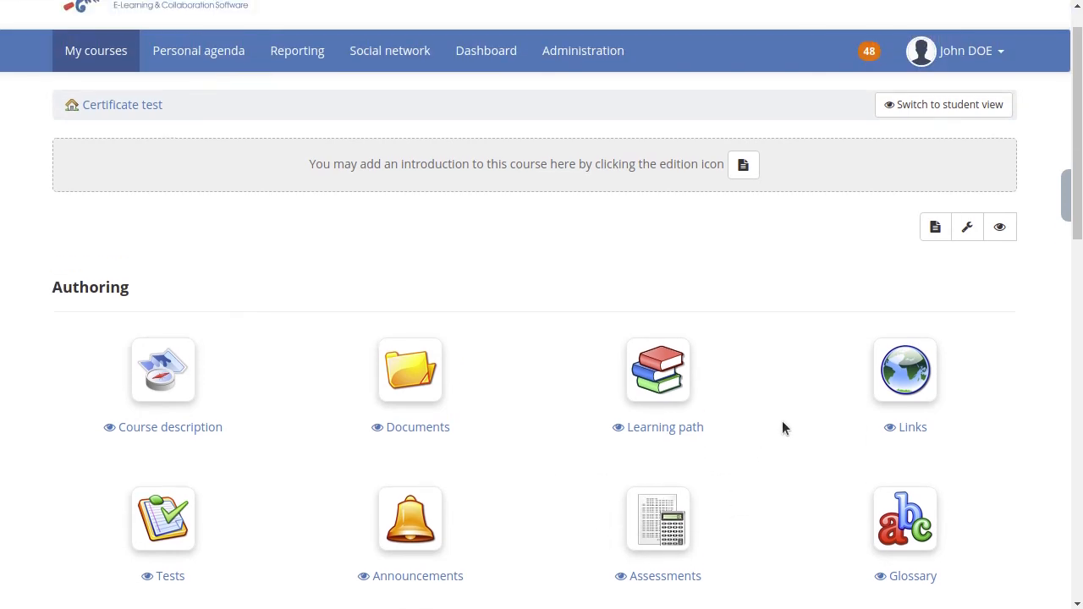
{"action": "scroll", "coordinate": [744, 355], "scroll_direction": "down", "scroll_amount": 1}
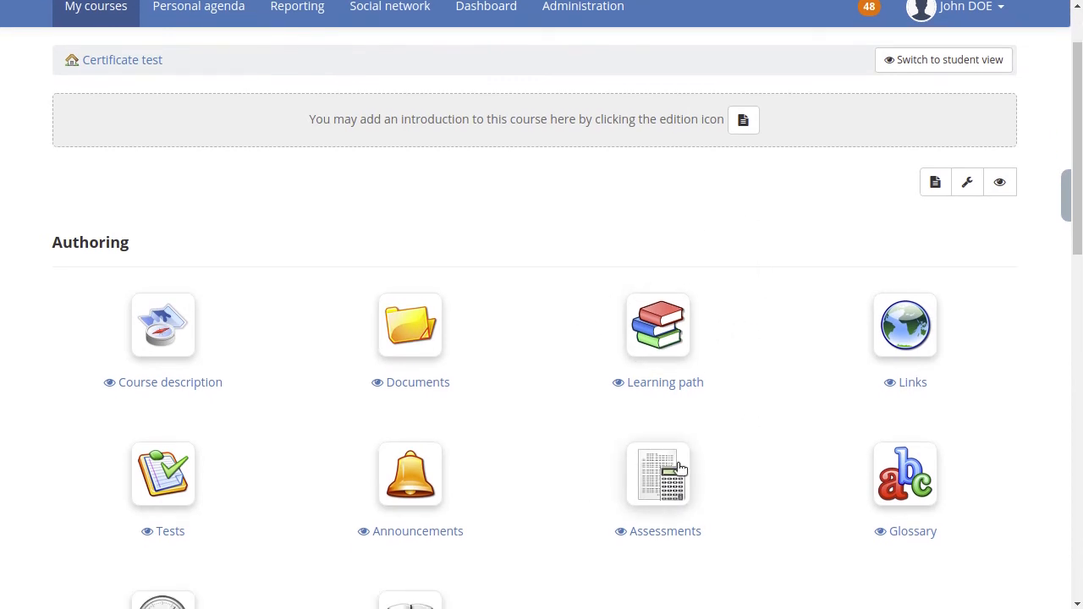
{"action": "left_click", "coordinate": [649, 478]}
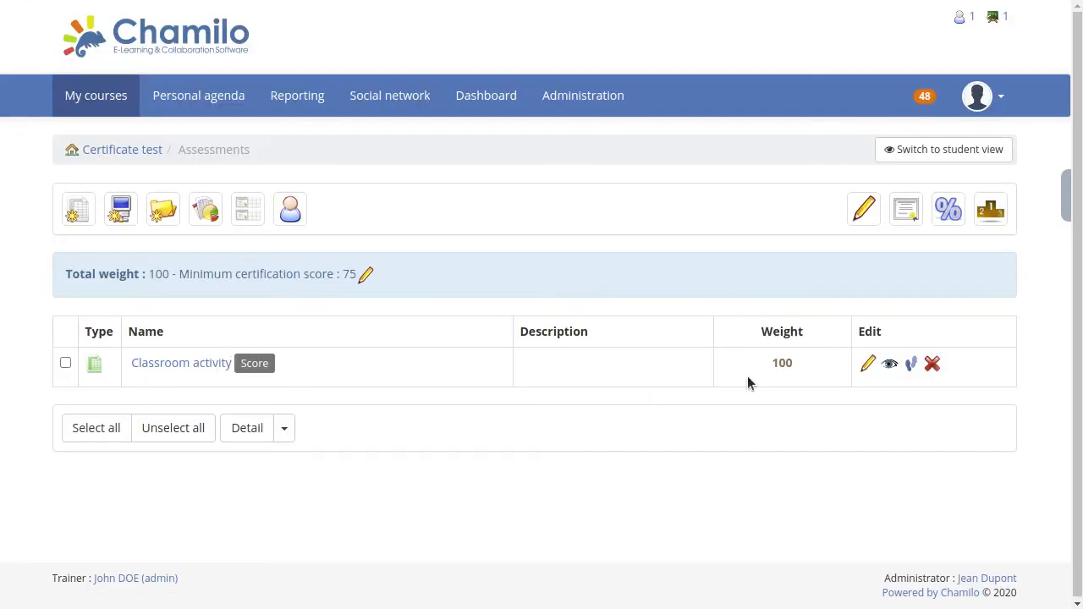
{"action": "left_click", "coordinate": [931, 365]}
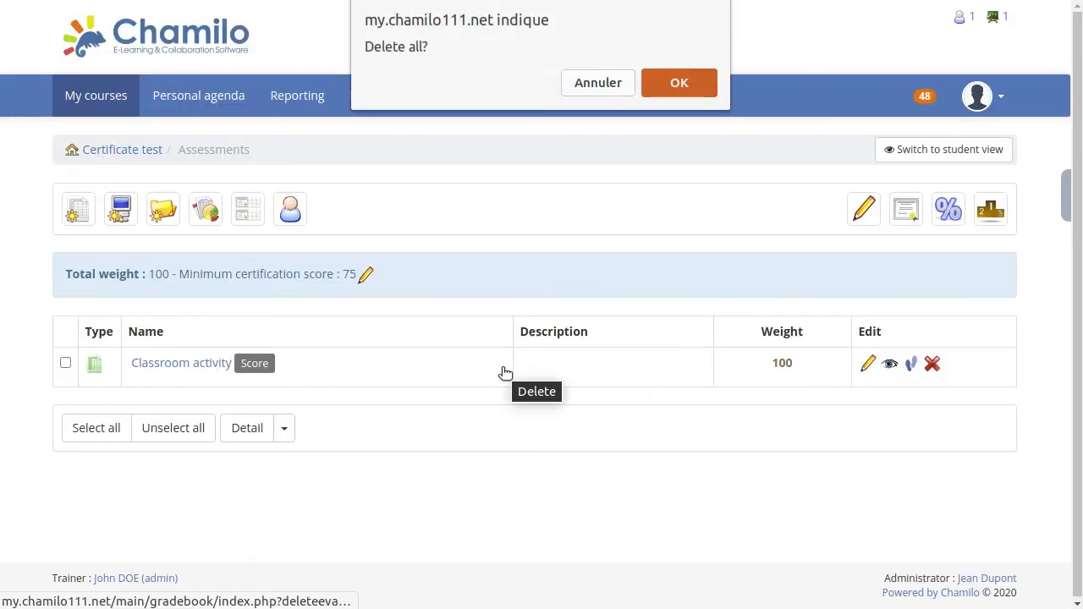
{"action": "left_click", "coordinate": [667, 84]}
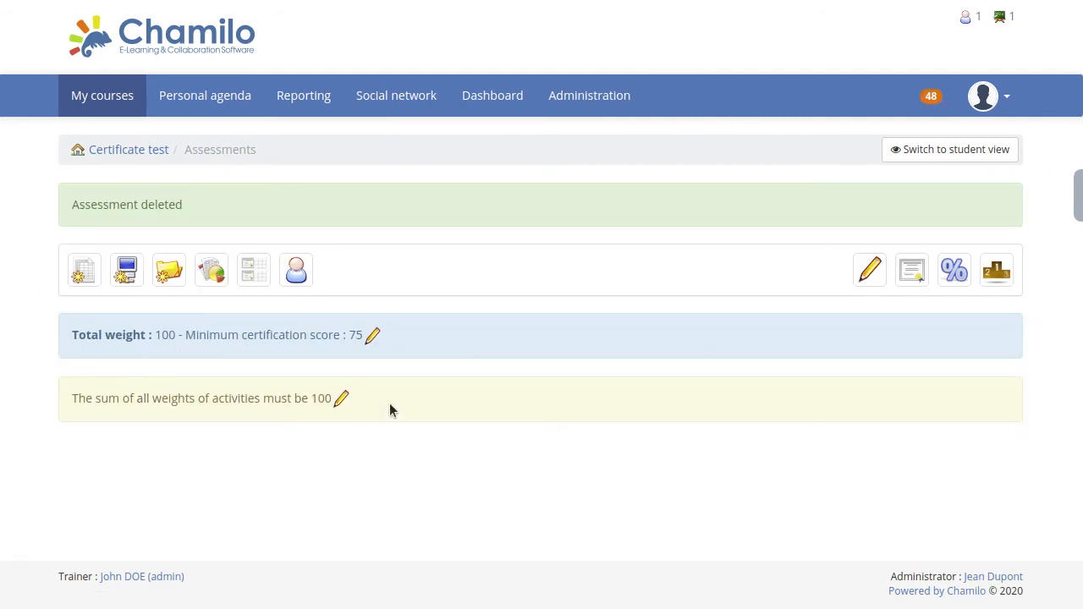
Delete all generated learner certificates, then review the settings of the course's assessment category.
{"action": "left_click", "coordinate": [260, 281]}
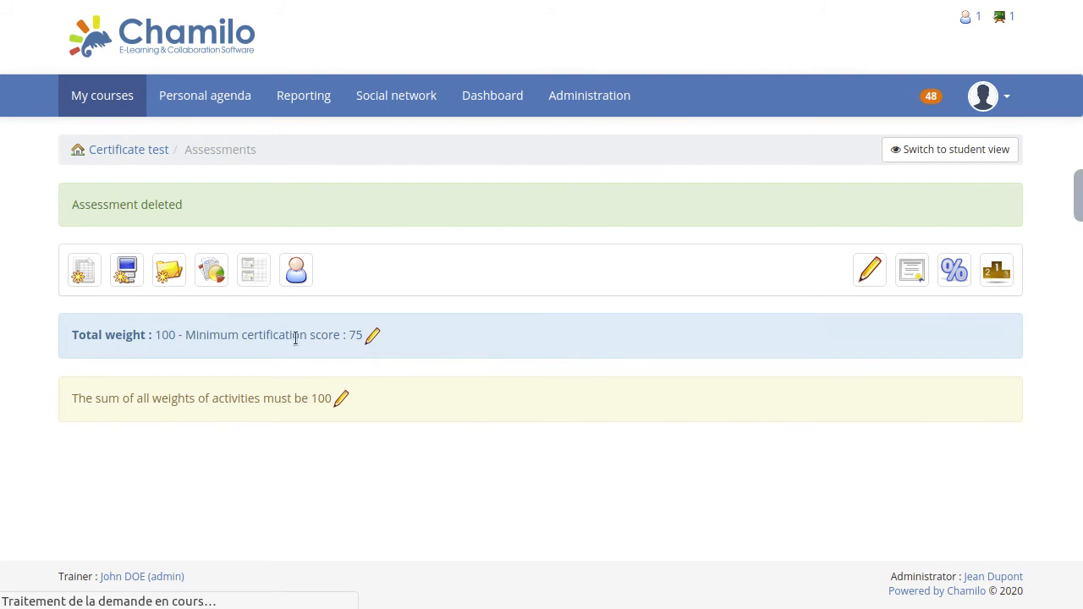
{"action": "left_click", "coordinate": [123, 360]}
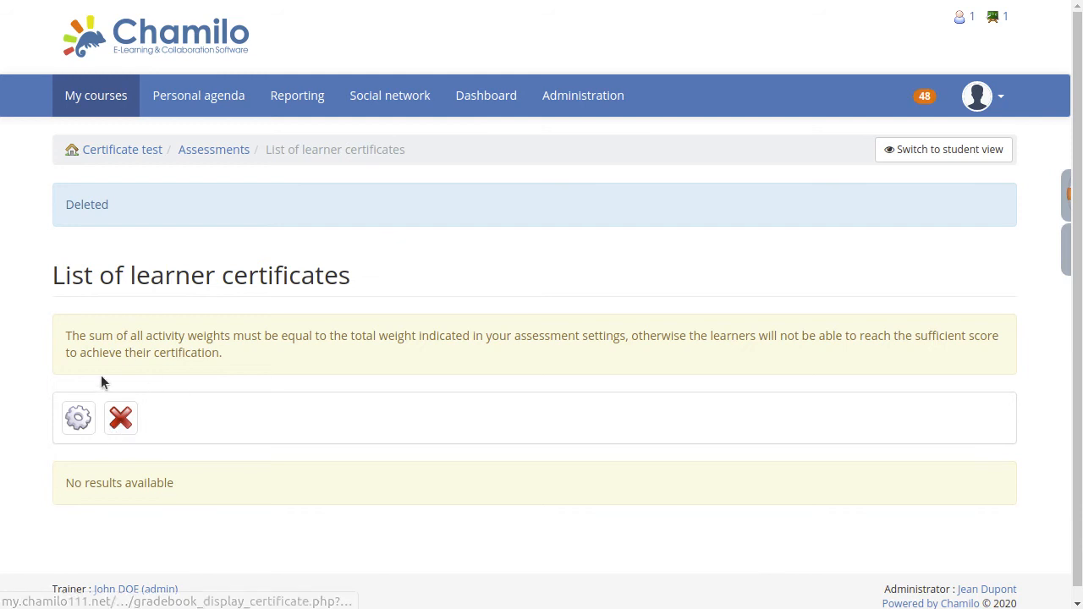
{"action": "left_click", "coordinate": [214, 152]}
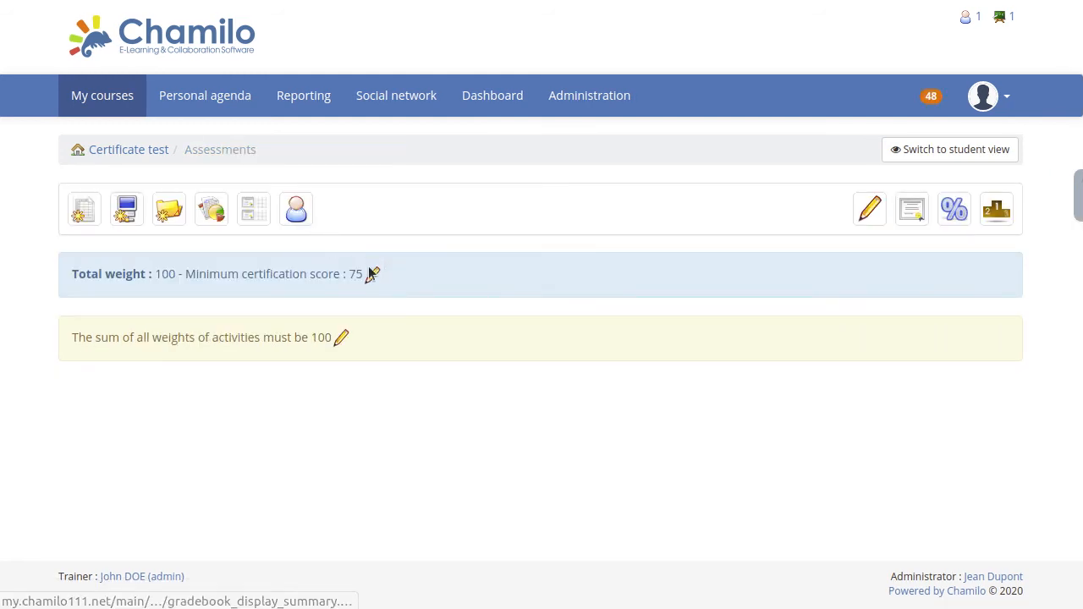
{"action": "left_click", "coordinate": [372, 274]}
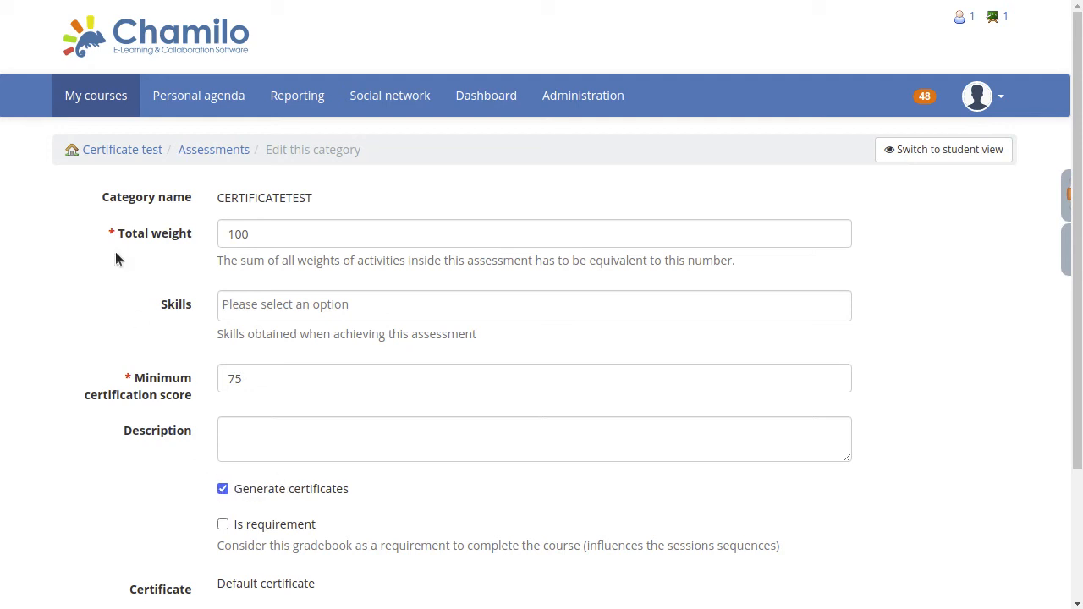
Open the Certificate-giving learning path of the course for editing and look over its items.
{"action": "left_click", "coordinate": [116, 152]}
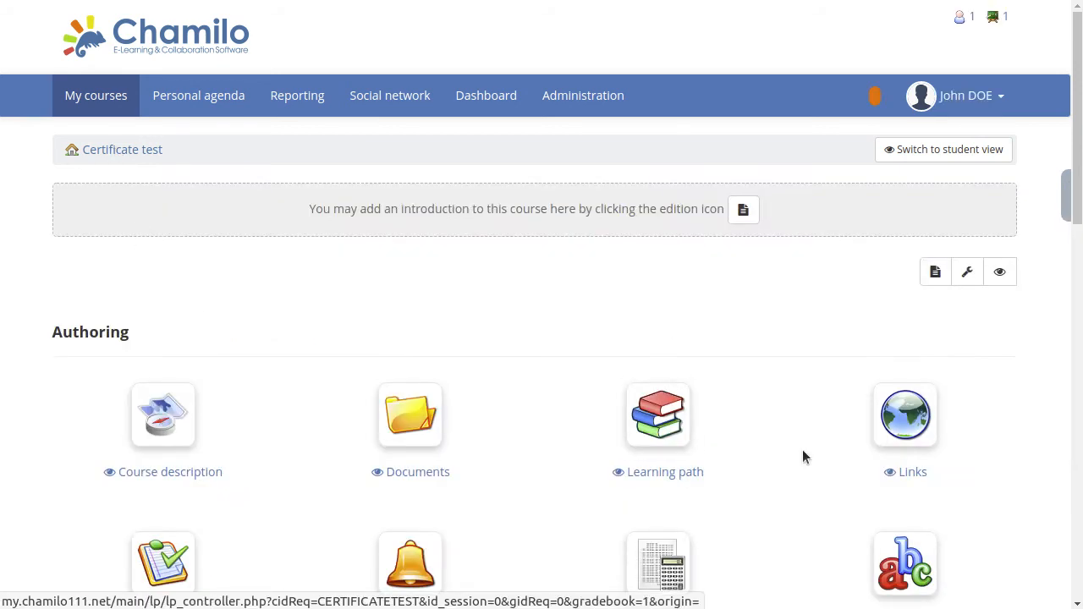
{"action": "scroll", "coordinate": [802, 451], "scroll_direction": "down", "scroll_amount": 3}
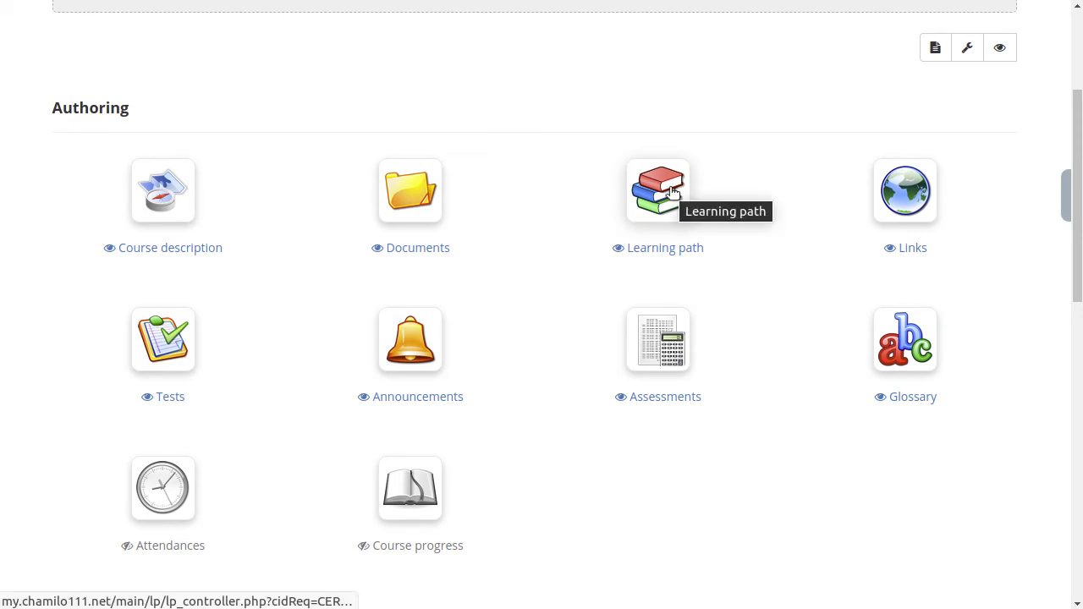
{"action": "left_click", "coordinate": [667, 190]}
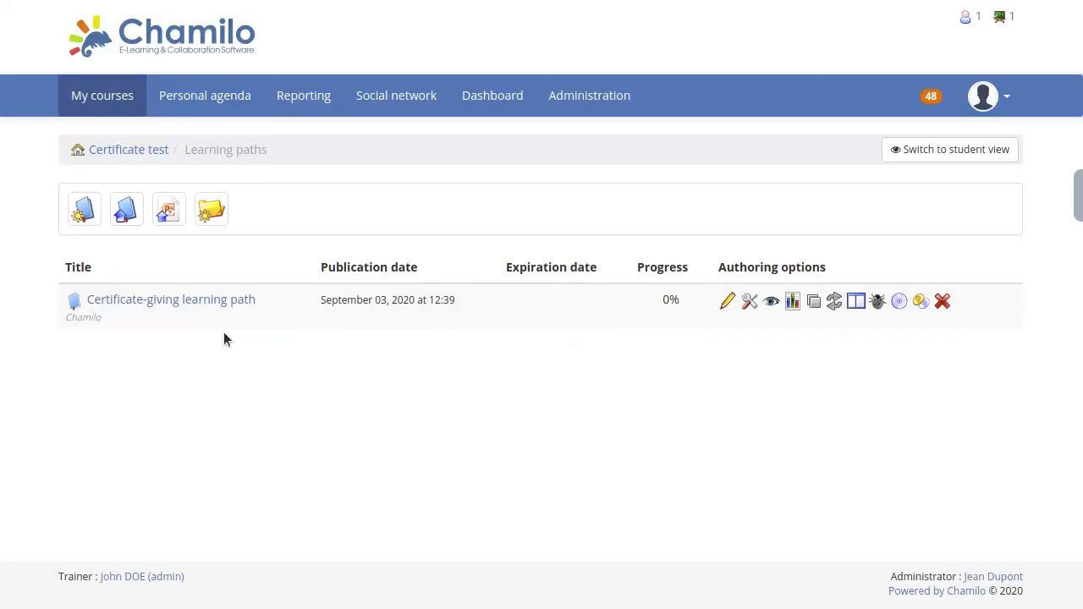
{"action": "left_click", "coordinate": [728, 301]}
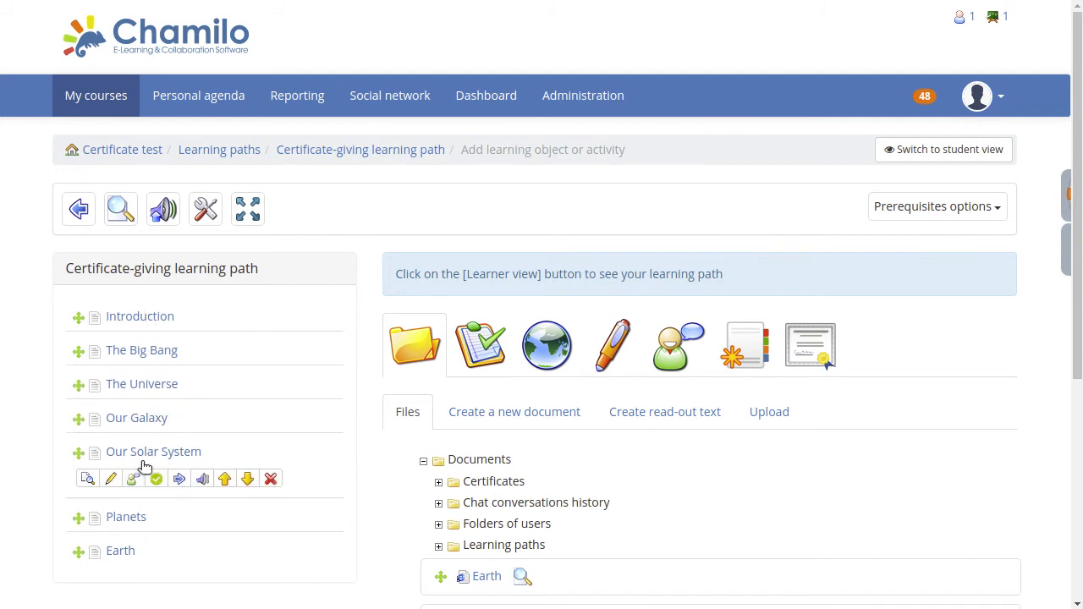
{"action": "mouse_move", "coordinate": [177, 343]}
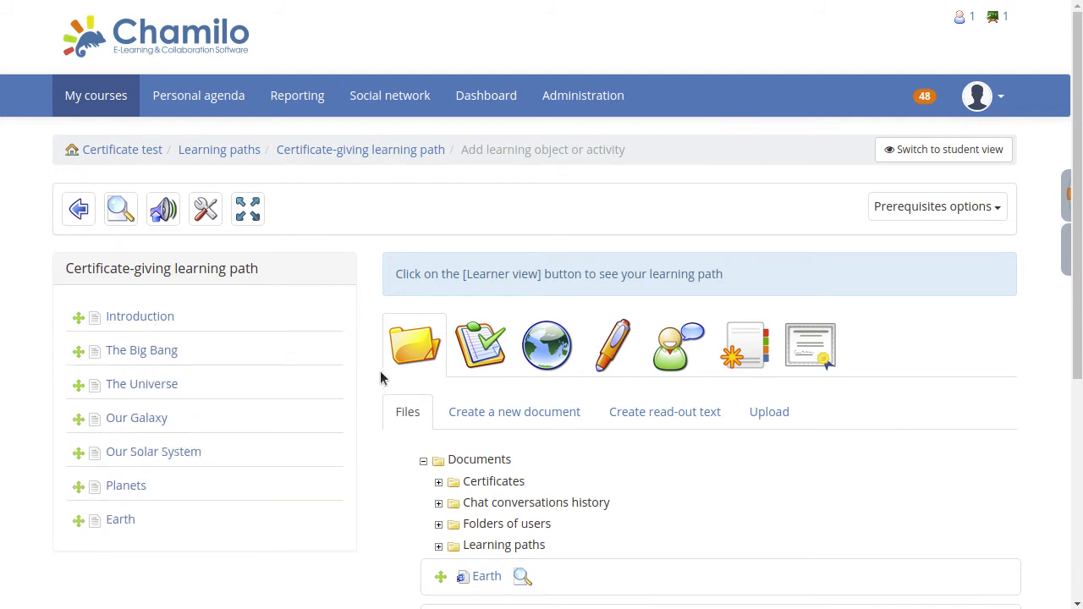
{"action": "scroll", "coordinate": [380, 375], "scroll_direction": "down", "scroll_amount": 3}
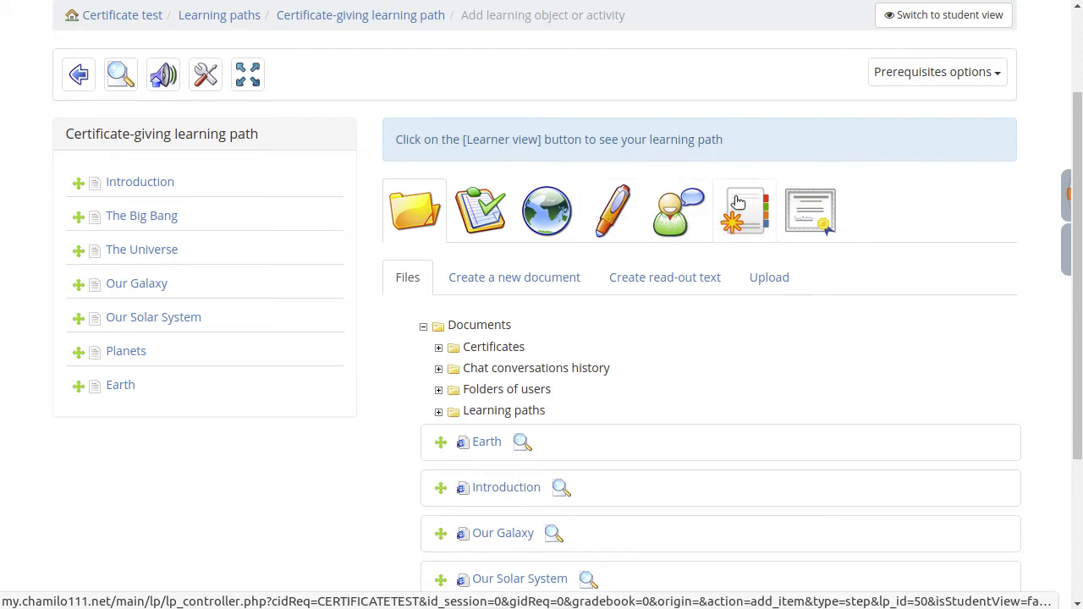
{"action": "mouse_move", "coordinate": [195, 265]}
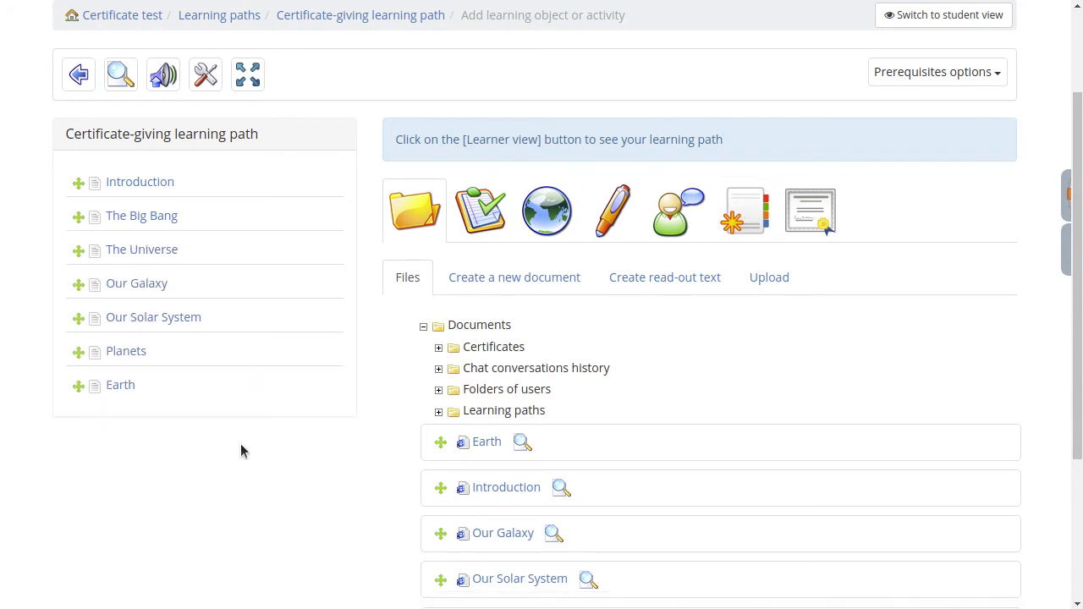
Start a certificate item in the learning path and title it "The End of the Universe".
{"action": "left_click", "coordinate": [810, 214]}
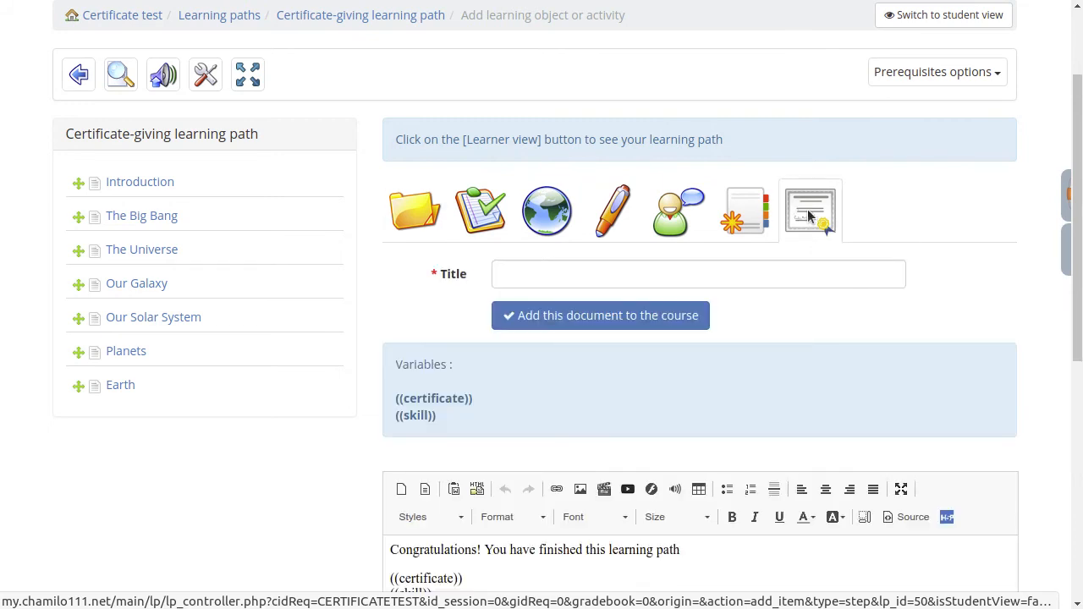
{"action": "left_click", "coordinate": [614, 273]}
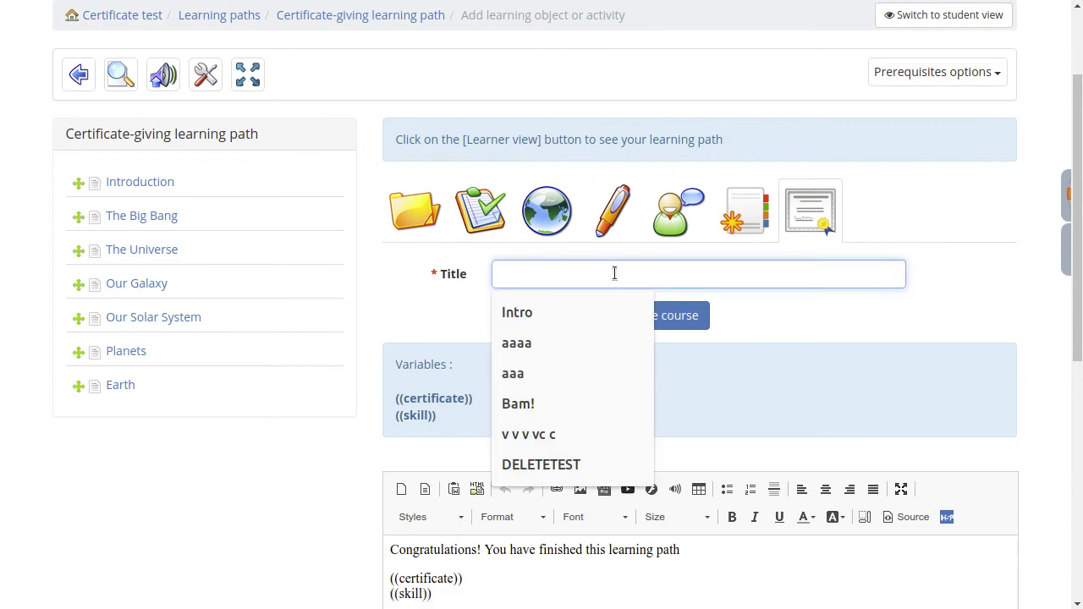
{"action": "type", "text": "The"}
{"action": "key", "text": "Down"}
{"action": "key", "text": "Return"}
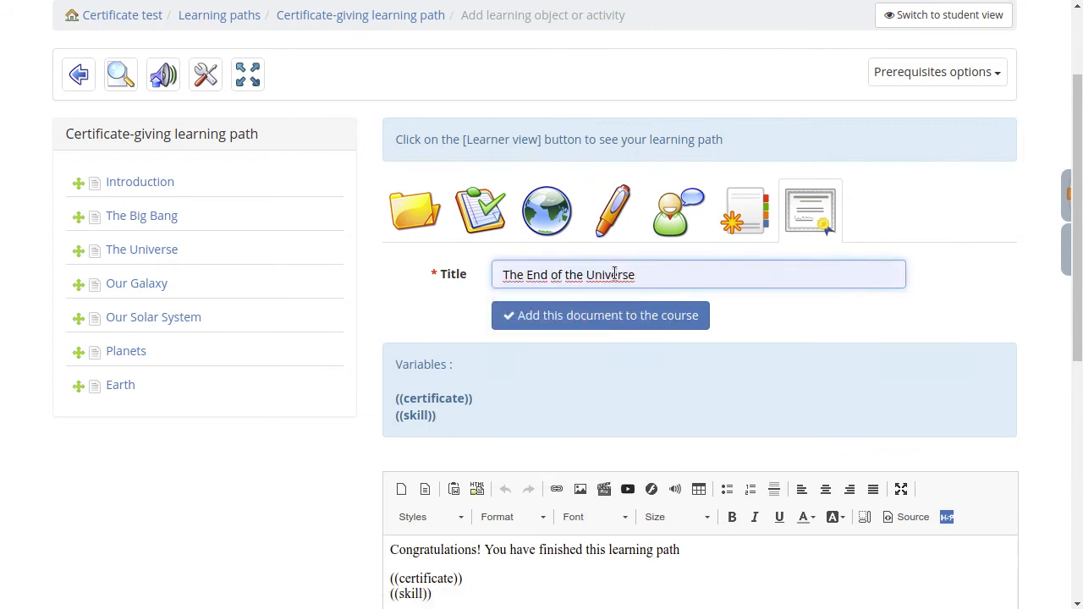
{"action": "left_click", "coordinate": [415, 281]}
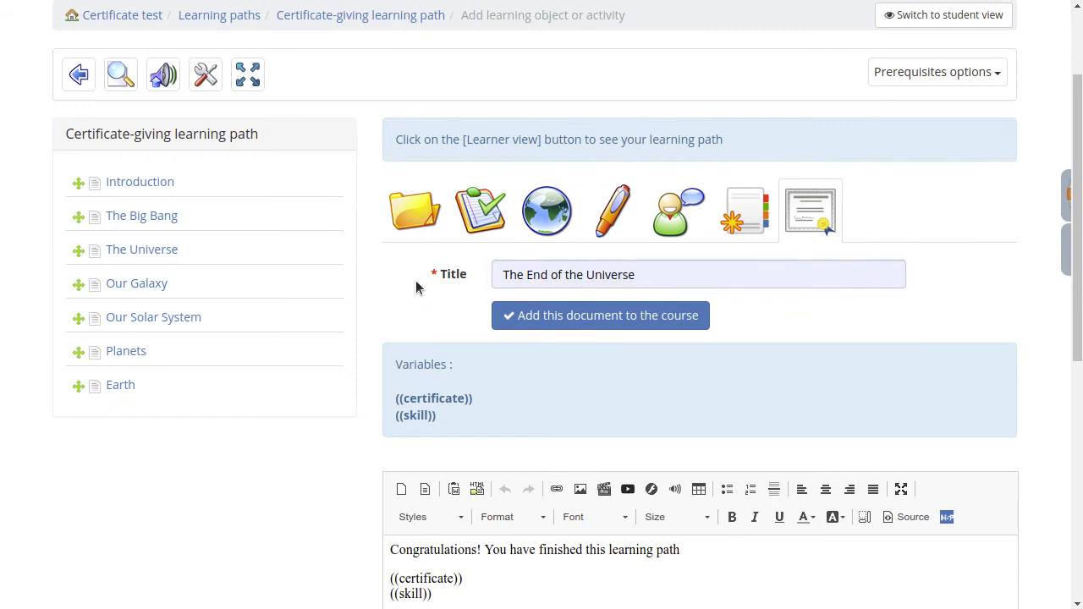
Remove the congratulations sentence and the ((skill)) variable from the certificate item's content, keeping only ((certificate)).
{"action": "scroll", "coordinate": [418, 265], "scroll_direction": "down", "scroll_amount": 3}
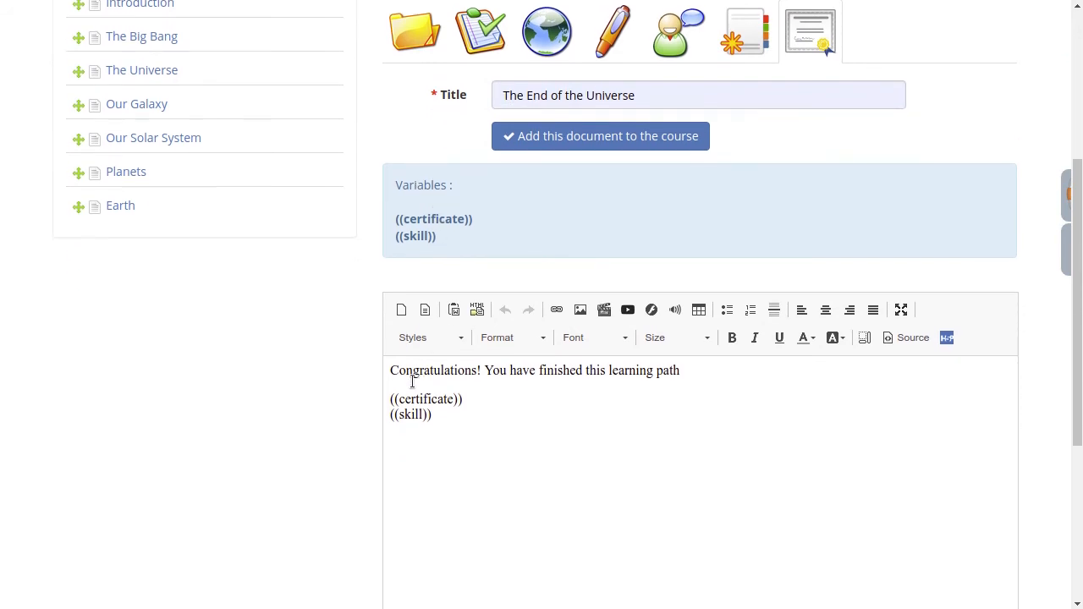
{"action": "left_click_drag", "start_coordinate": [389, 372], "coordinate": [776, 370]}
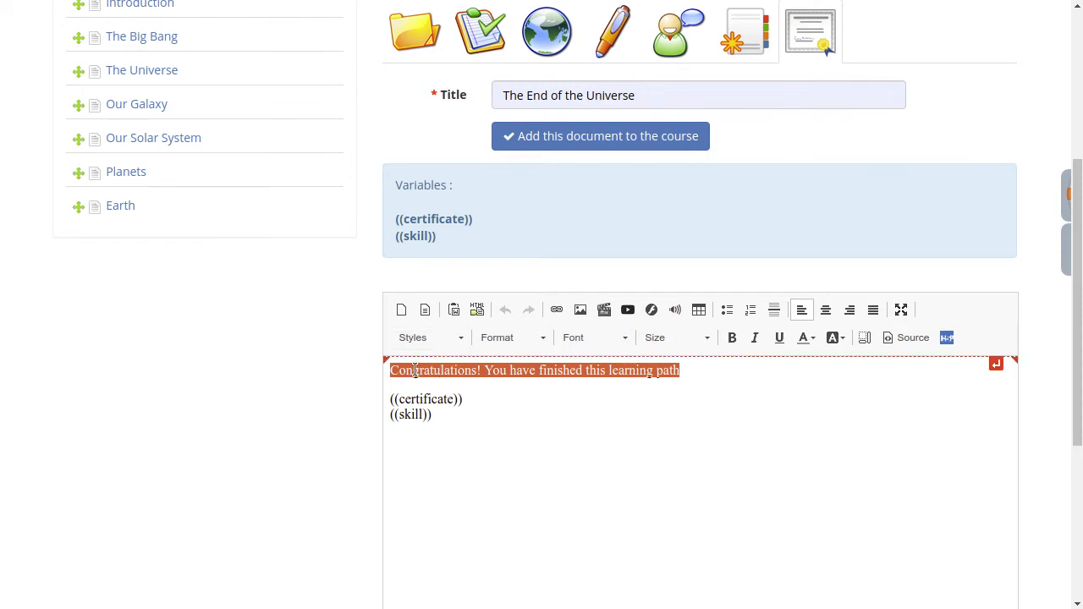
{"action": "left_click", "coordinate": [387, 370]}
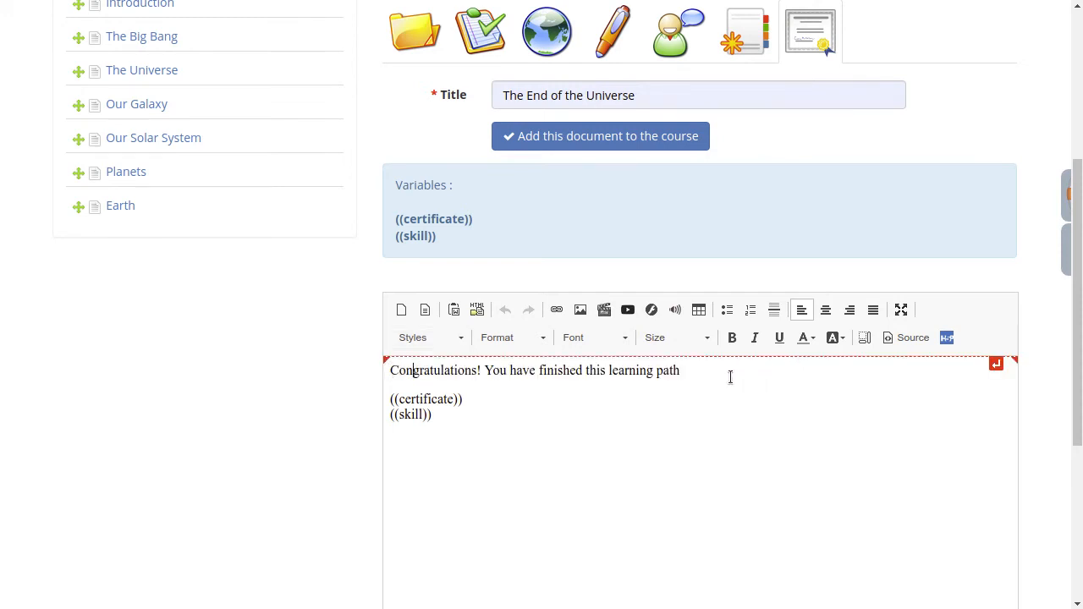
{"action": "left_click_drag", "start_coordinate": [712, 373], "coordinate": [346, 362]}
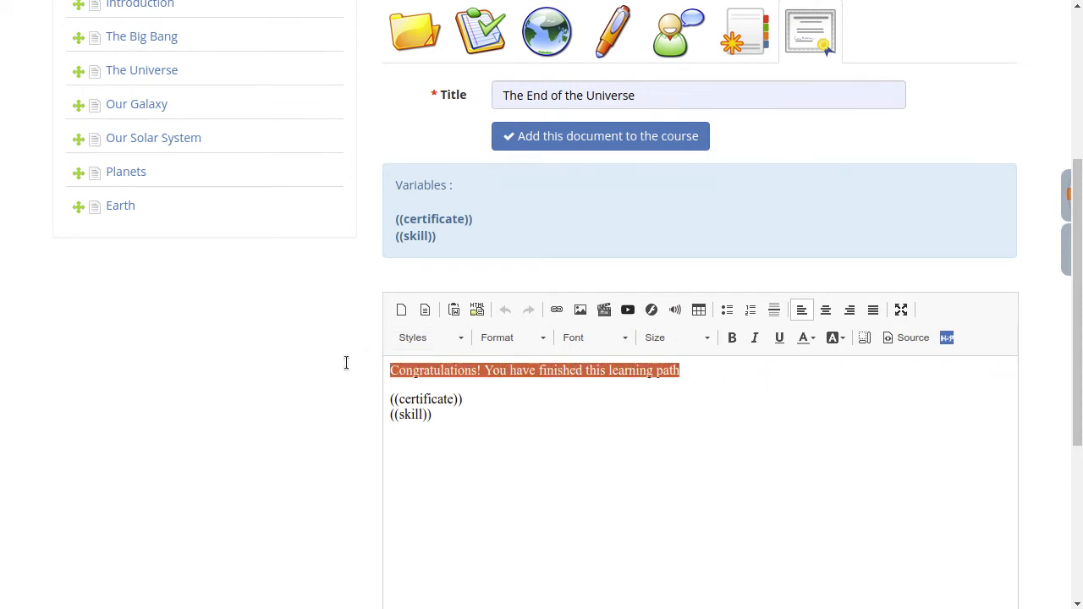
{"action": "key", "text": "Delete"}
{"action": "key", "text": "Delete"}
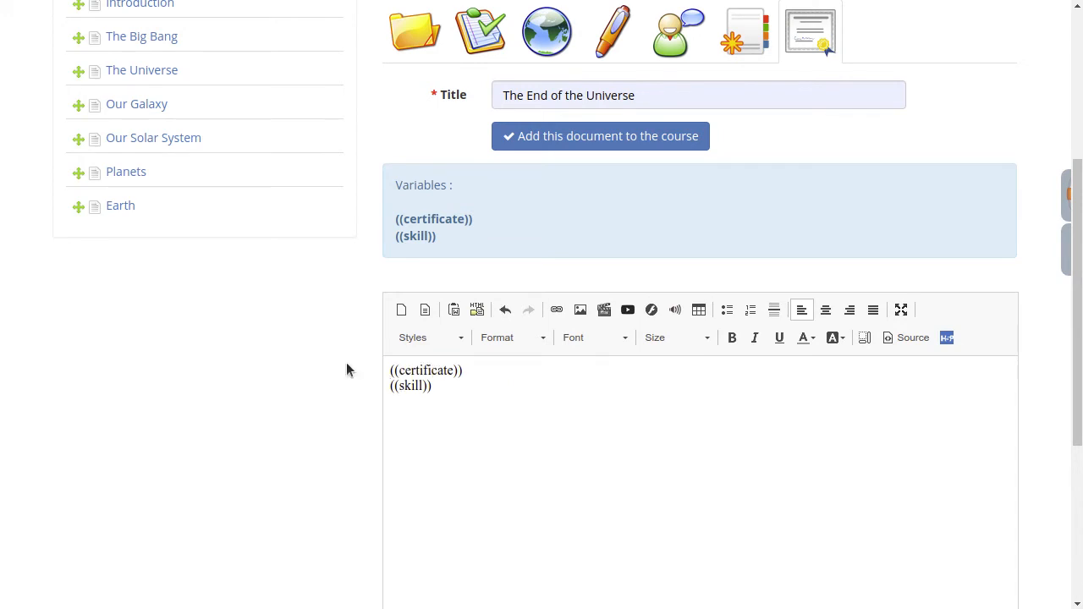
{"action": "key", "text": "shift+End"}
{"action": "key", "text": "Delete"}
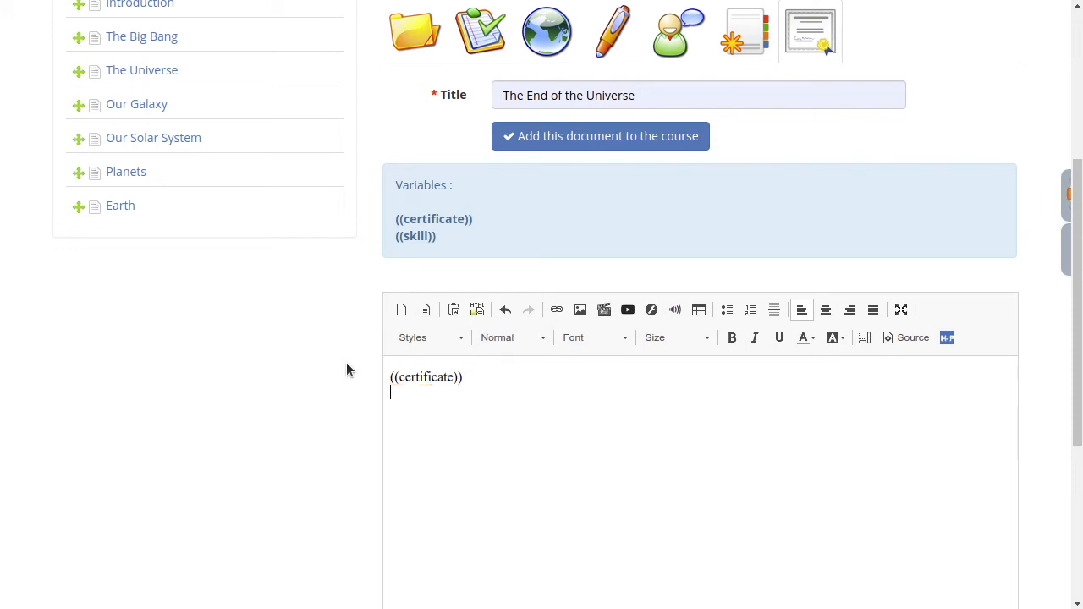
{"action": "key", "text": "BackSpace"}
{"action": "left_click_drag", "start_coordinate": [473, 378], "coordinate": [347, 377]}
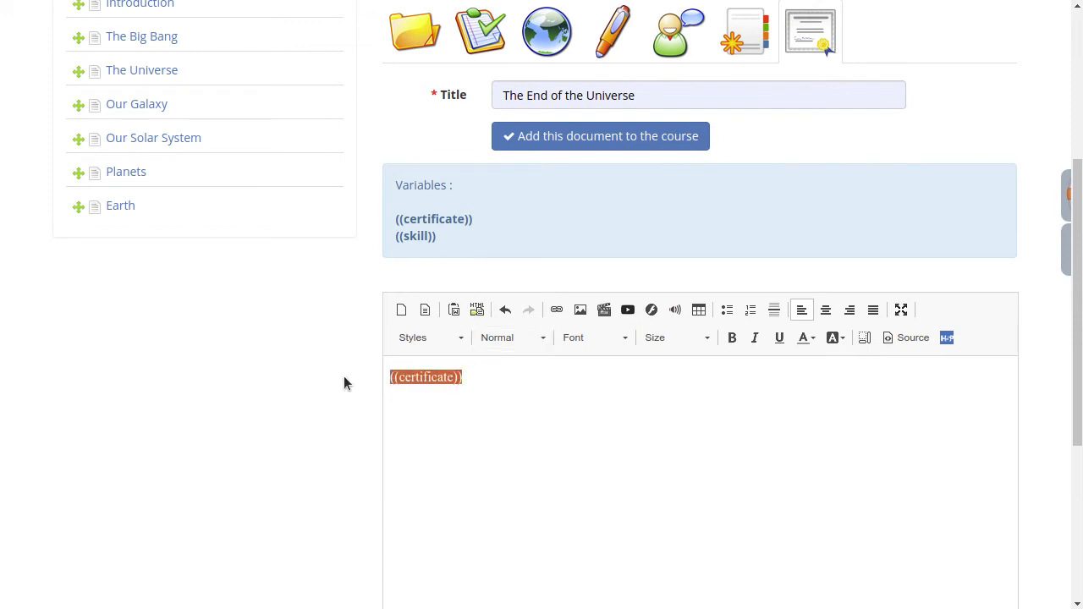
Add the finished certificate document to the course's learning path.
{"action": "scroll", "coordinate": [354, 353], "scroll_direction": "up", "scroll_amount": 2}
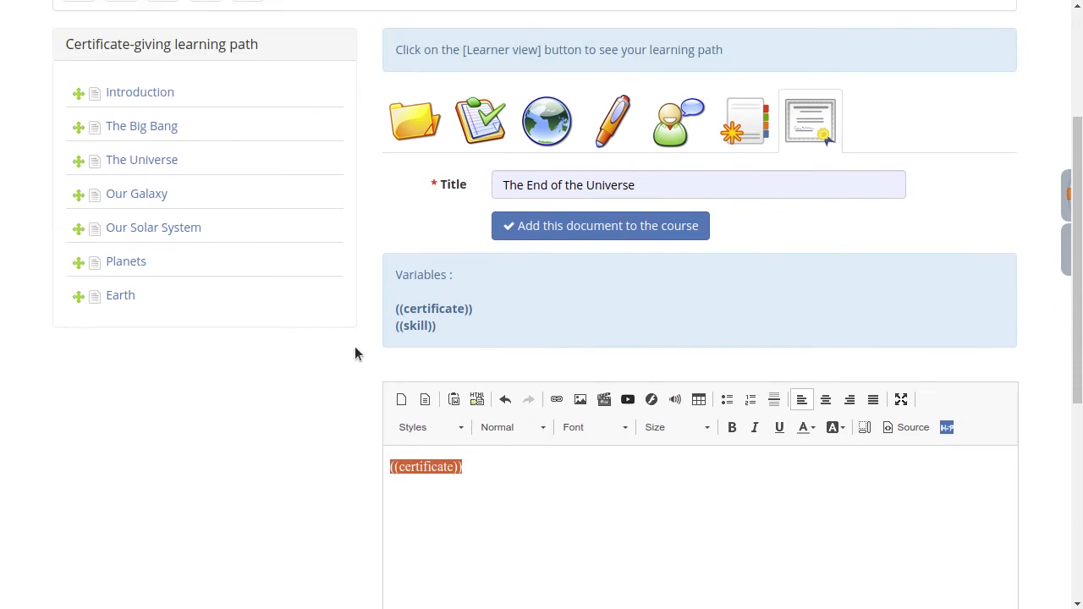
{"action": "scroll", "coordinate": [356, 353], "scroll_direction": "up", "scroll_amount": 1}
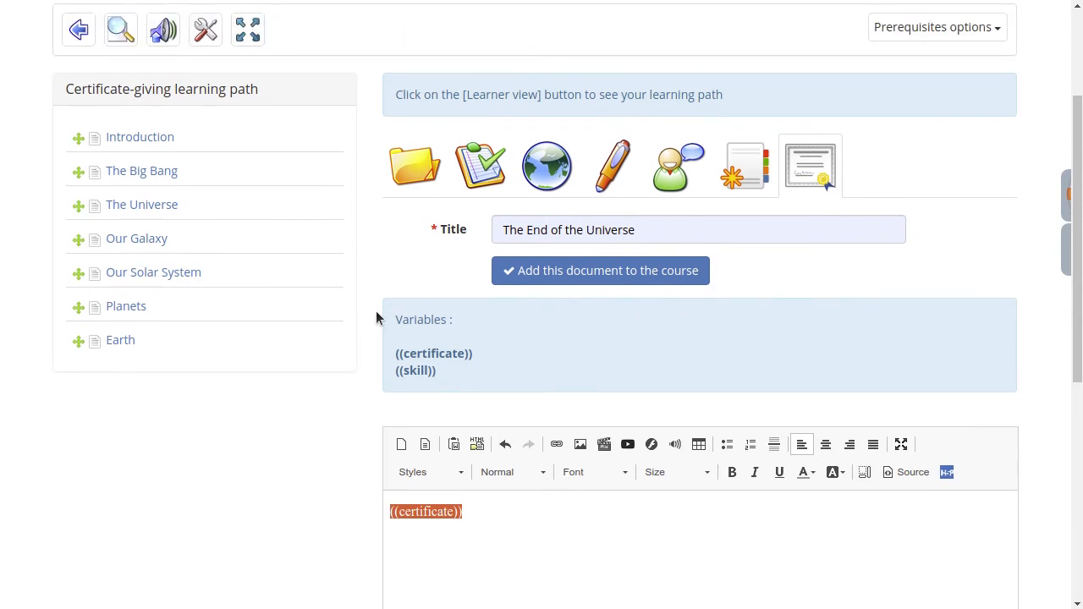
{"action": "left_click", "coordinate": [581, 278]}
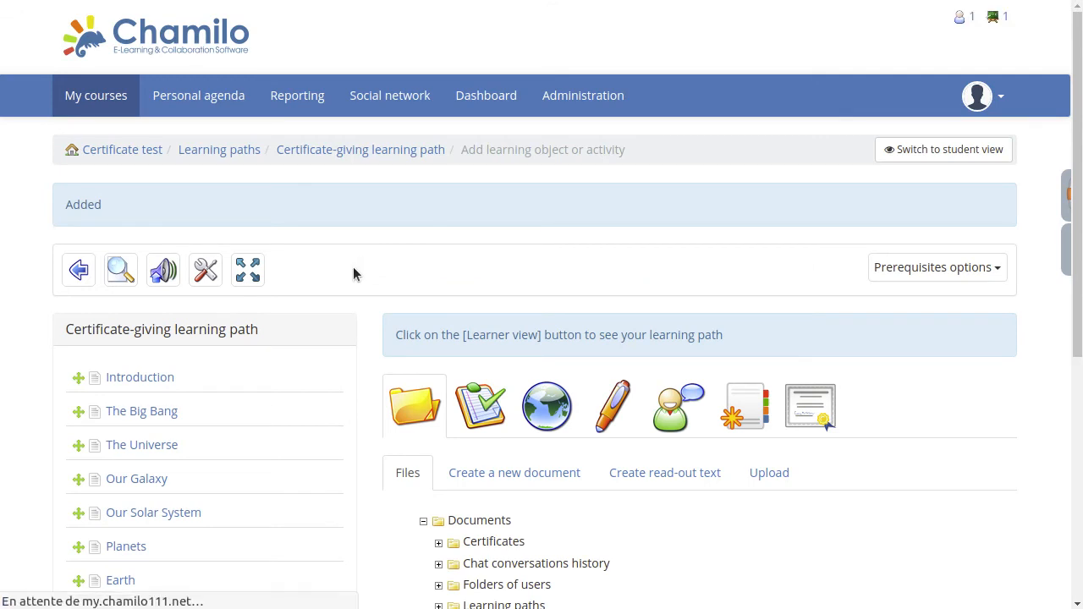
Check the certificate item "The End of the Universe" at the end of the learning path's item list.
{"action": "scroll", "coordinate": [354, 266], "scroll_direction": "down", "scroll_amount": 2}
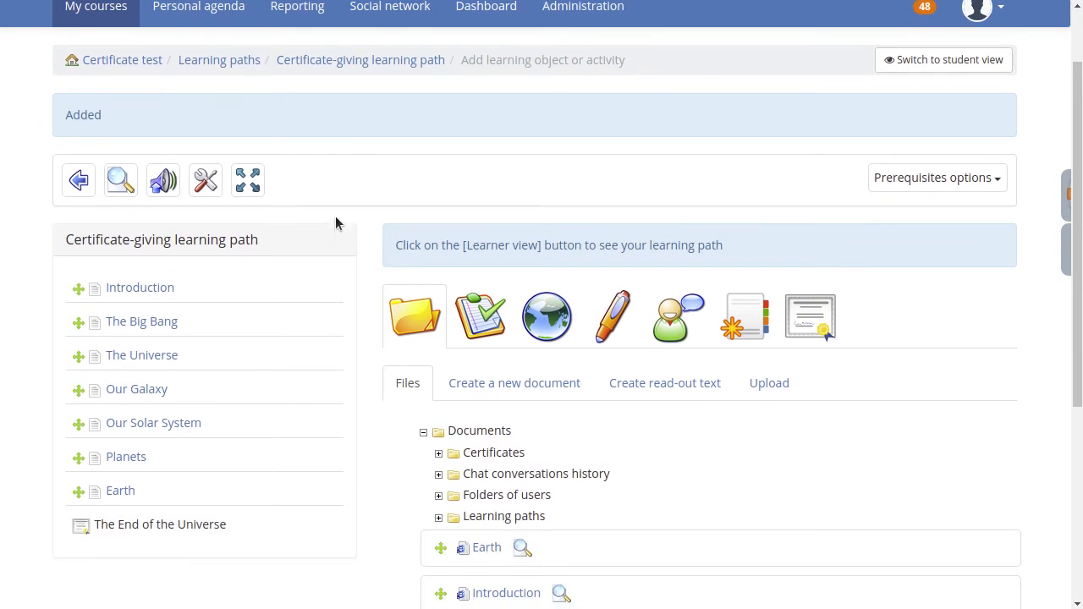
{"action": "mouse_move", "coordinate": [185, 540]}
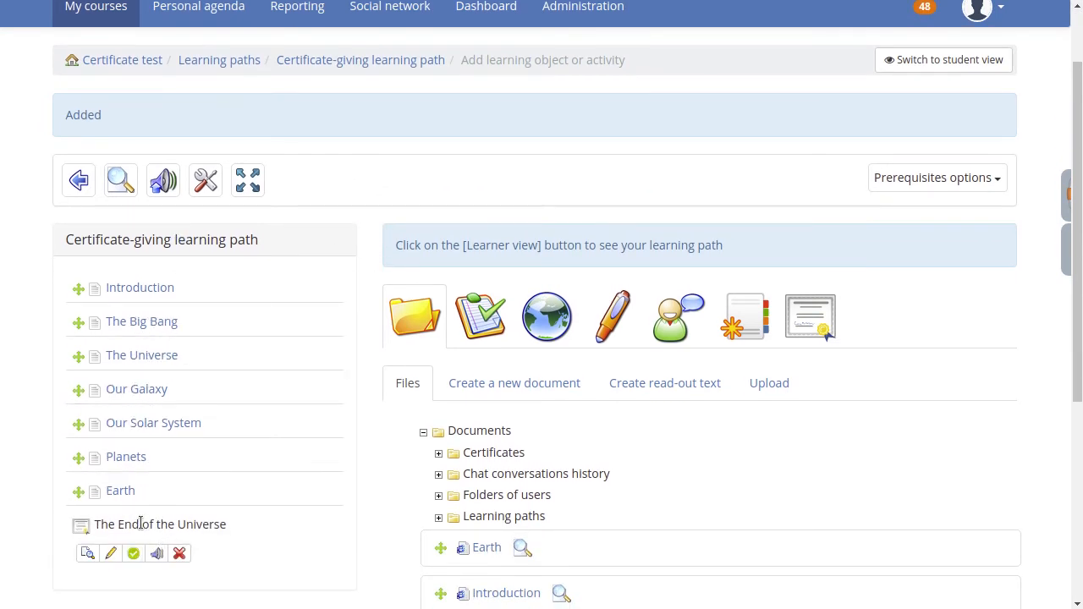
{"action": "left_click_drag", "start_coordinate": [93, 524], "coordinate": [266, 521]}
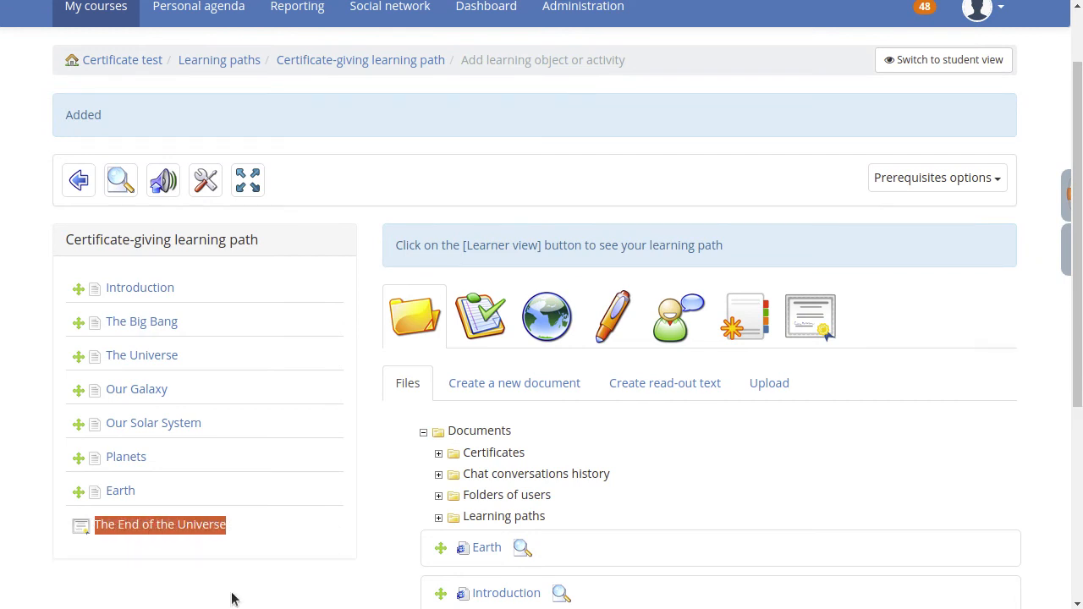
{"action": "left_click", "coordinate": [235, 597]}
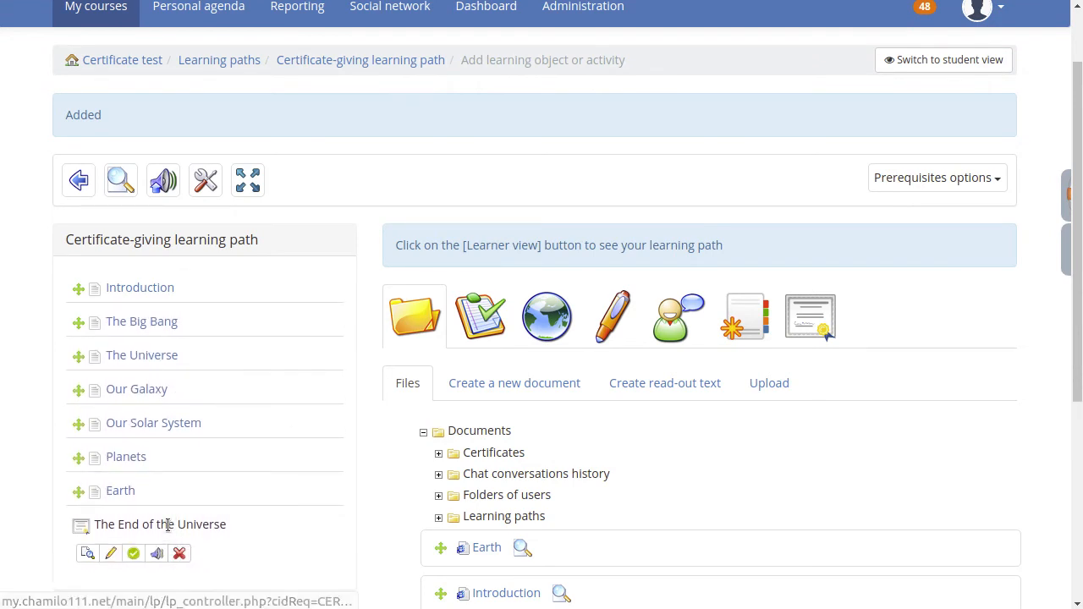
Open the assessments of the Certificate test course and start adding an online activity.
{"action": "scroll", "coordinate": [385, 153], "scroll_direction": "up", "scroll_amount": 2}
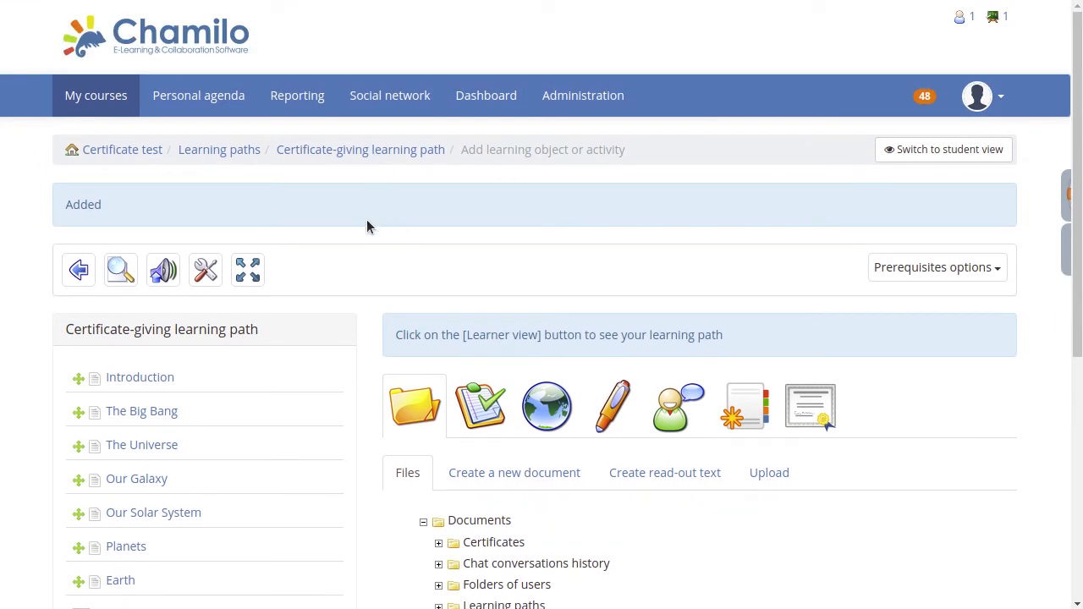
{"action": "left_click", "coordinate": [149, 152]}
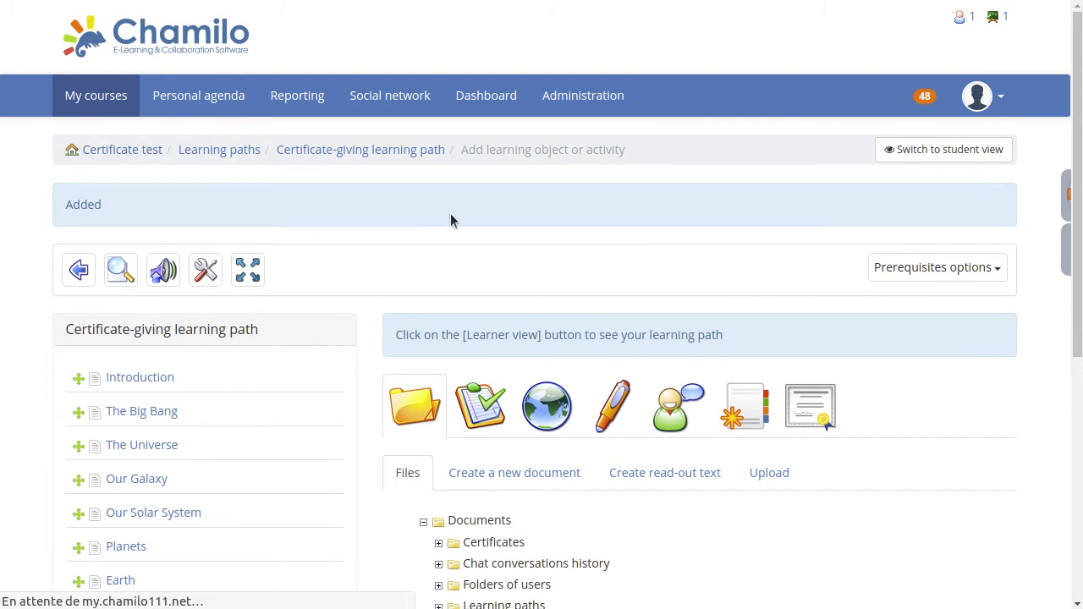
{"action": "scroll", "coordinate": [736, 352], "scroll_direction": "down", "scroll_amount": 3}
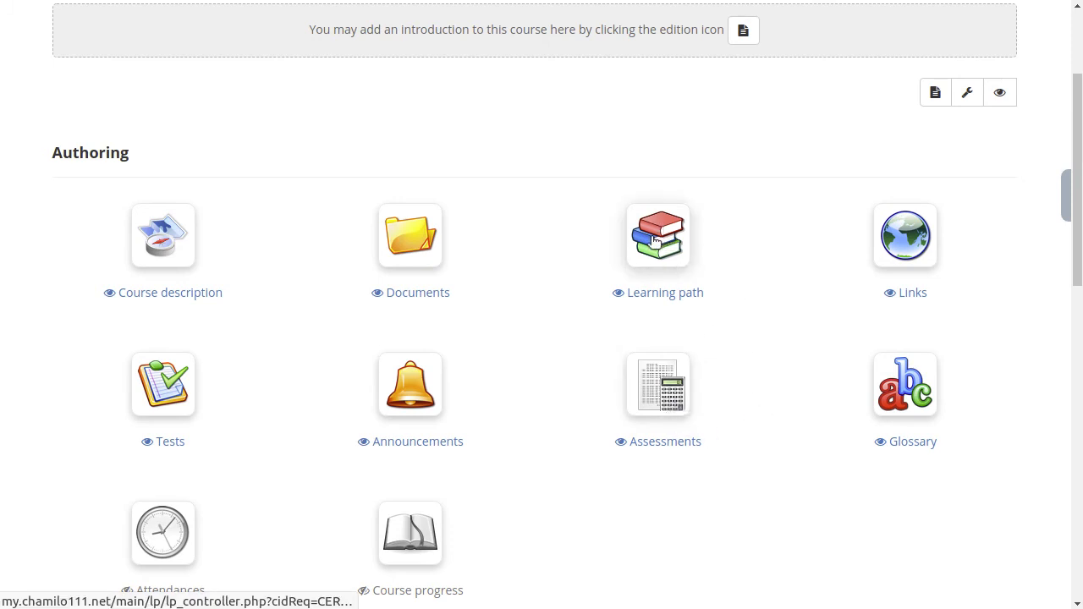
{"action": "left_click", "coordinate": [659, 386]}
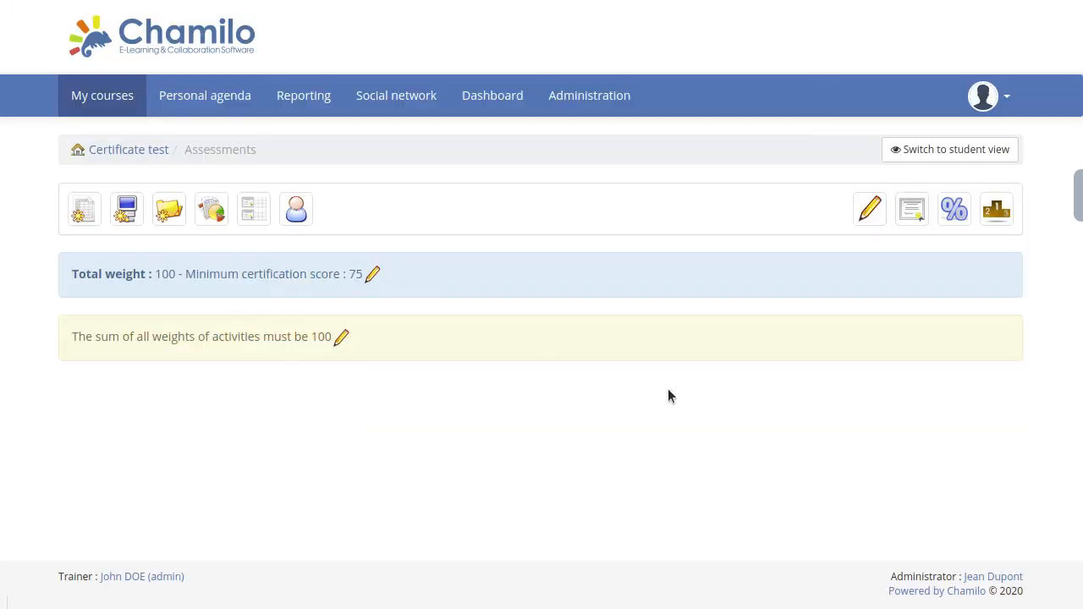
{"action": "left_click", "coordinate": [125, 219]}
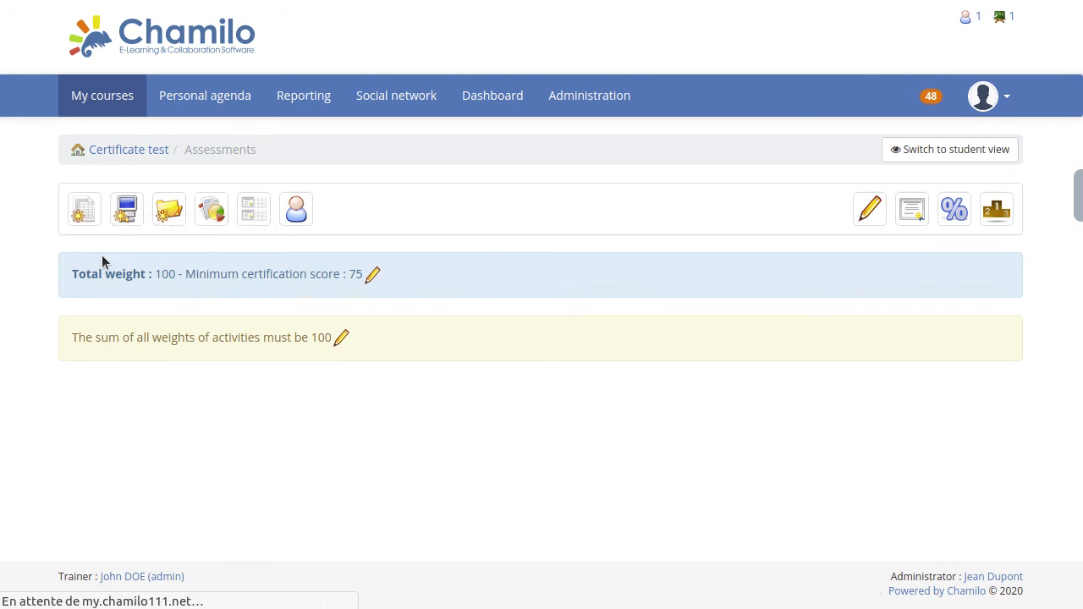
Add the Certificate-giving learning path to the assessment as a learning path activity with a weight of 100.
{"action": "left_click", "coordinate": [288, 335]}
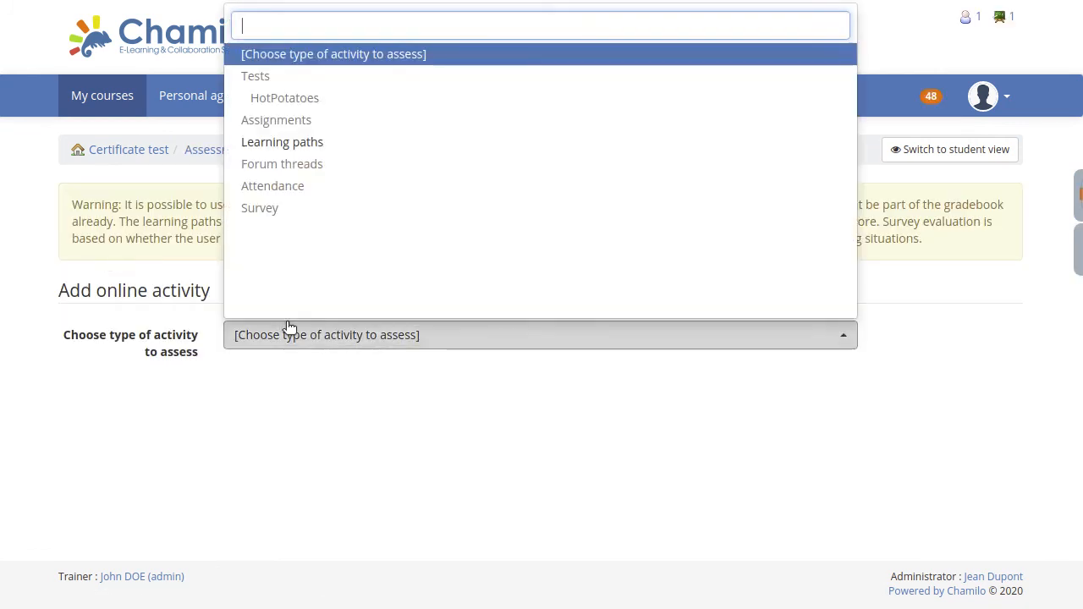
{"action": "left_click", "coordinate": [291, 144]}
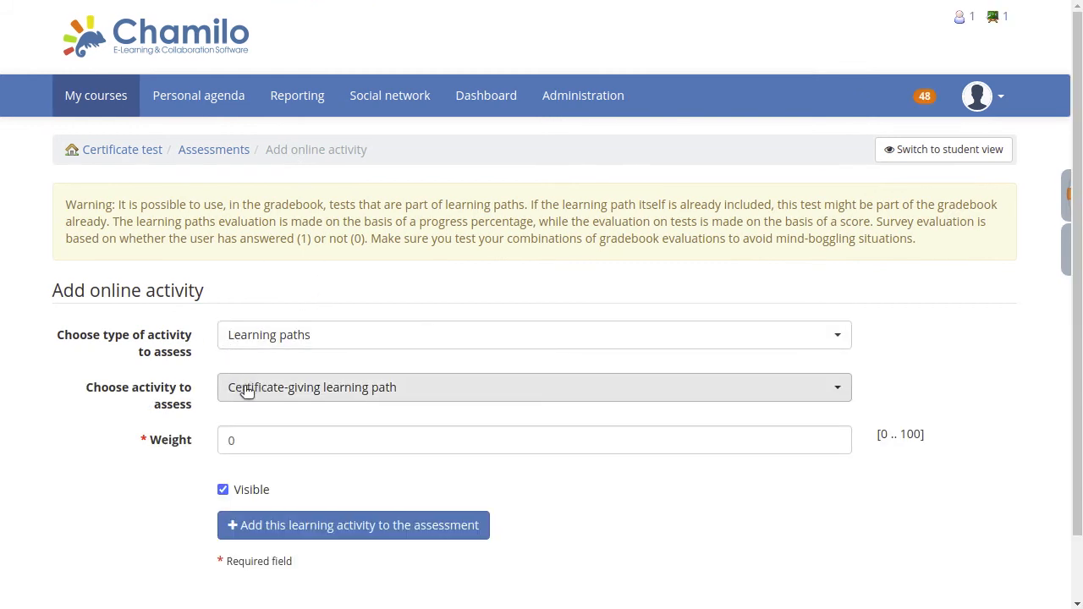
{"action": "left_click", "coordinate": [247, 391]}
{"action": "left_click", "coordinate": [287, 394]}
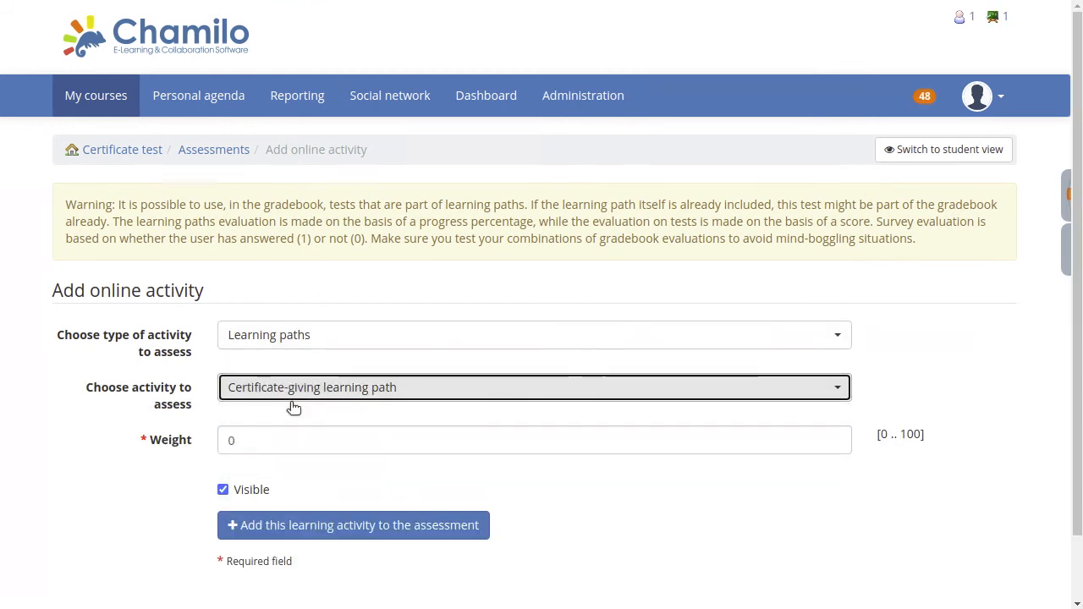
{"action": "key", "text": "Tab"}
{"action": "type", "text": "100"}
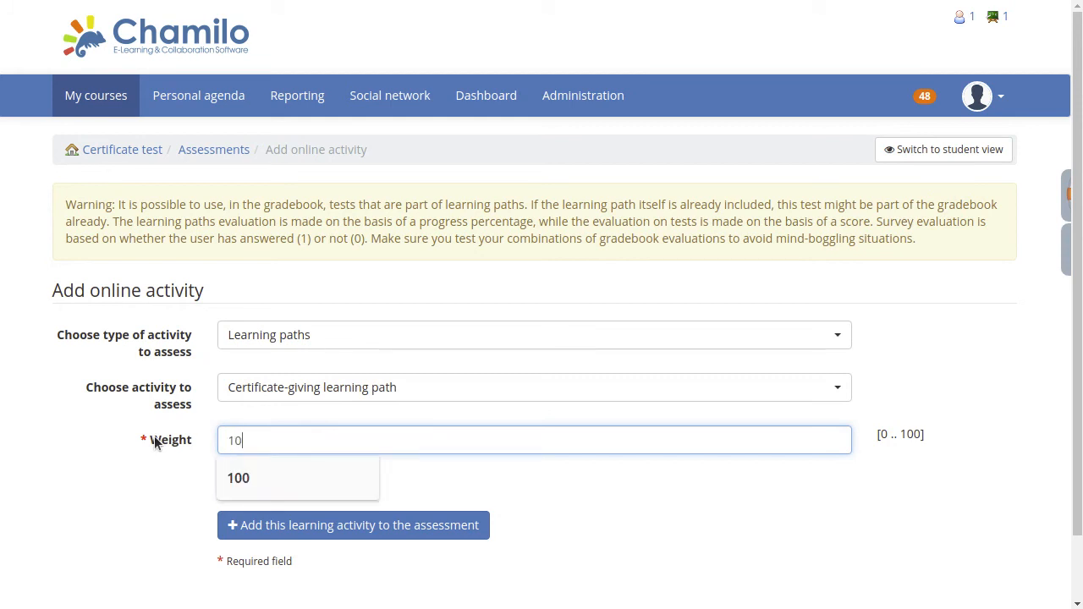
{"action": "key", "text": "Return"}
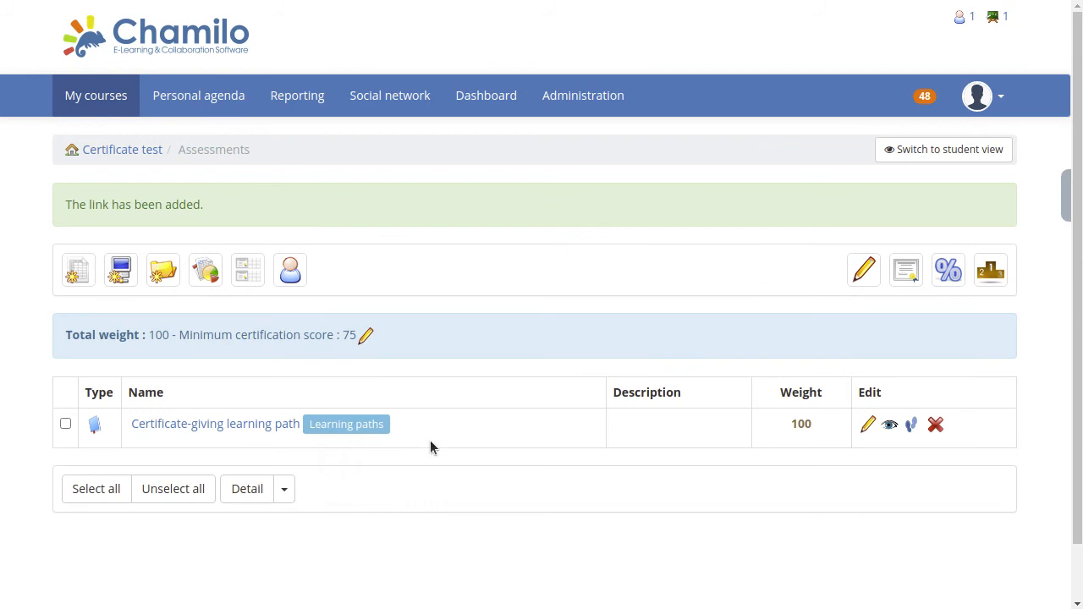
Review the assessment's certificate generation settings, save them, and check the minimum certification score.
{"action": "left_click", "coordinate": [366, 337]}
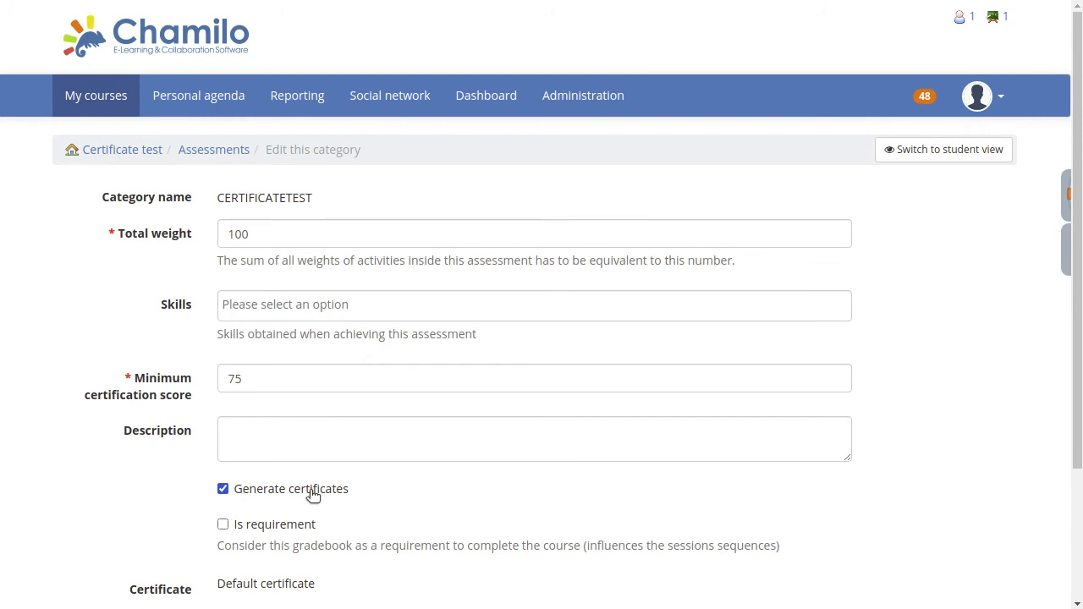
{"action": "scroll", "coordinate": [187, 453], "scroll_direction": "down", "scroll_amount": 1}
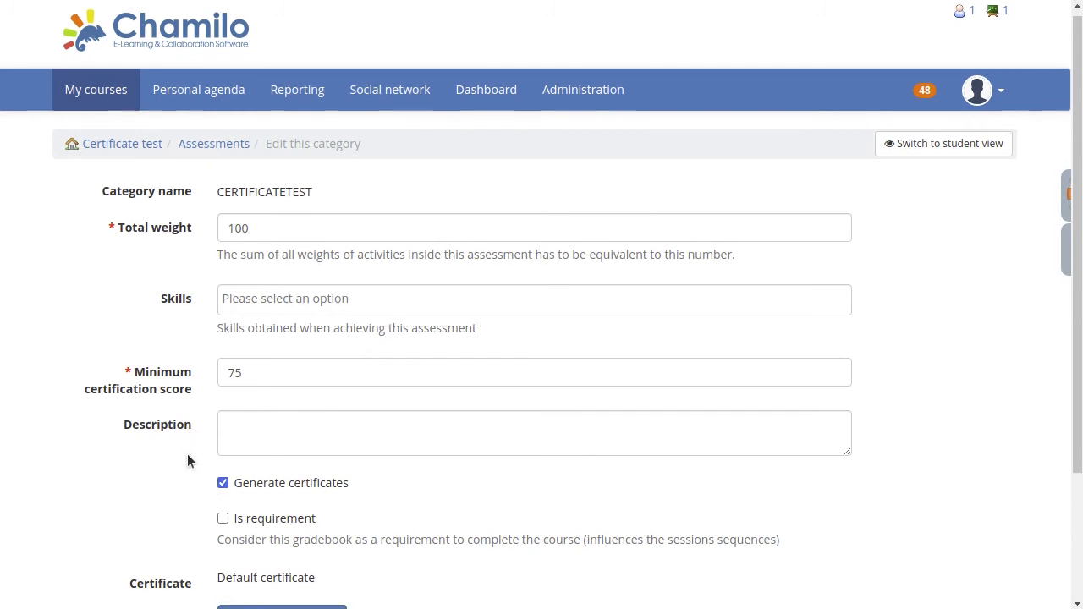
{"action": "left_click", "coordinate": [321, 542]}
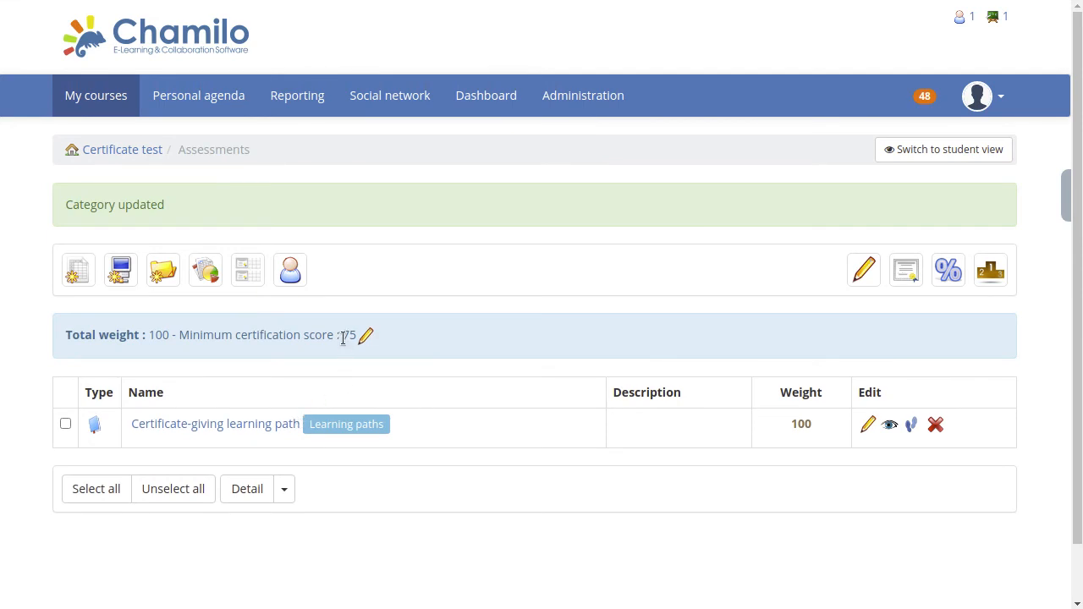
{"action": "left_click_drag", "start_coordinate": [342, 337], "coordinate": [357, 337]}
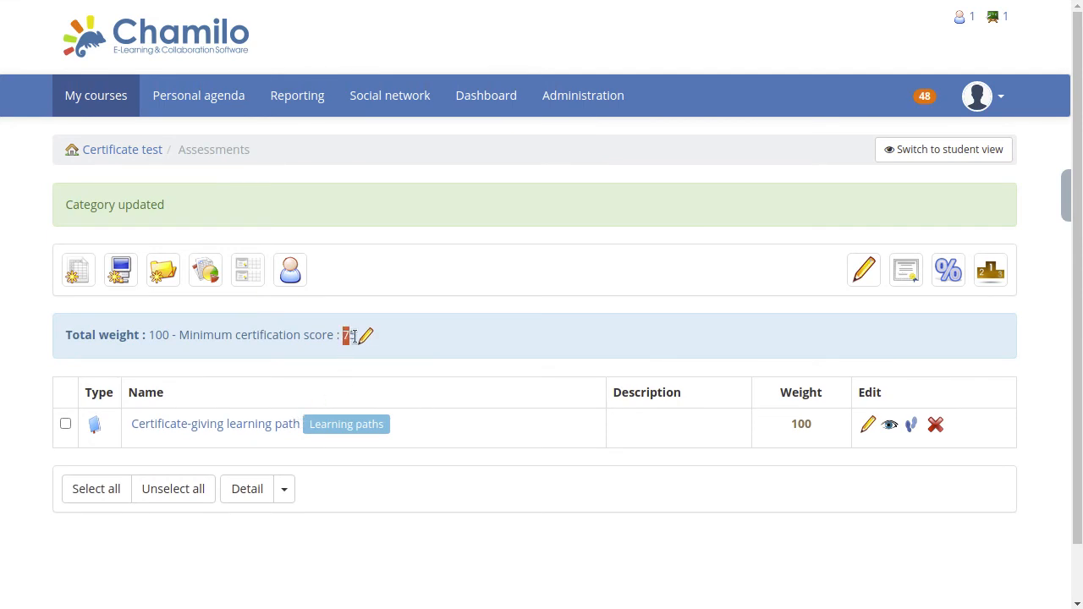
{"action": "left_click", "coordinate": [373, 296]}
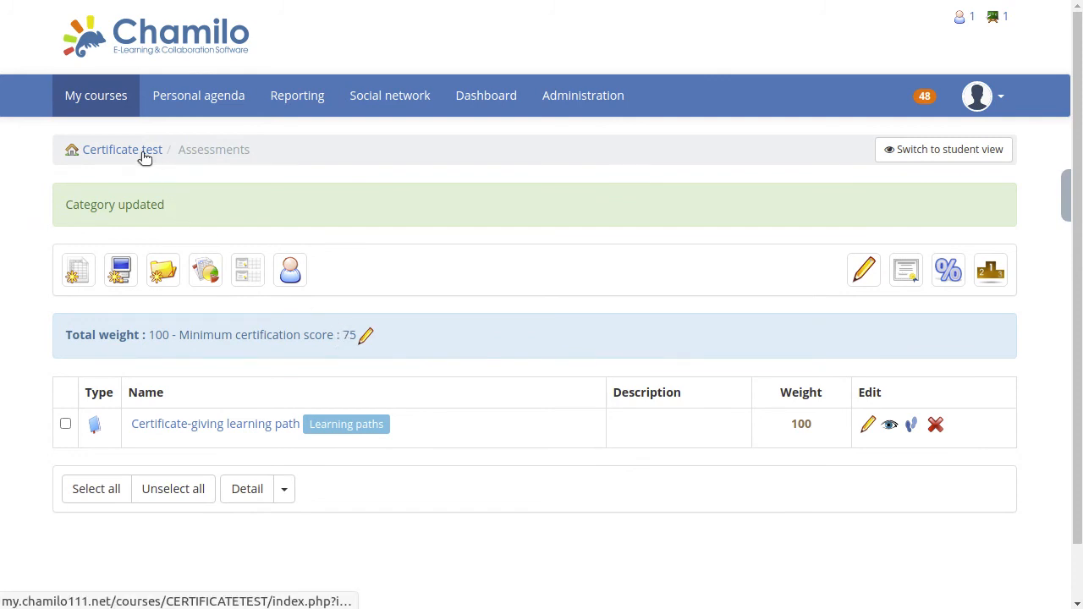
Return to the course homepage and log out of the trainer account.
{"action": "left_click", "coordinate": [115, 151]}
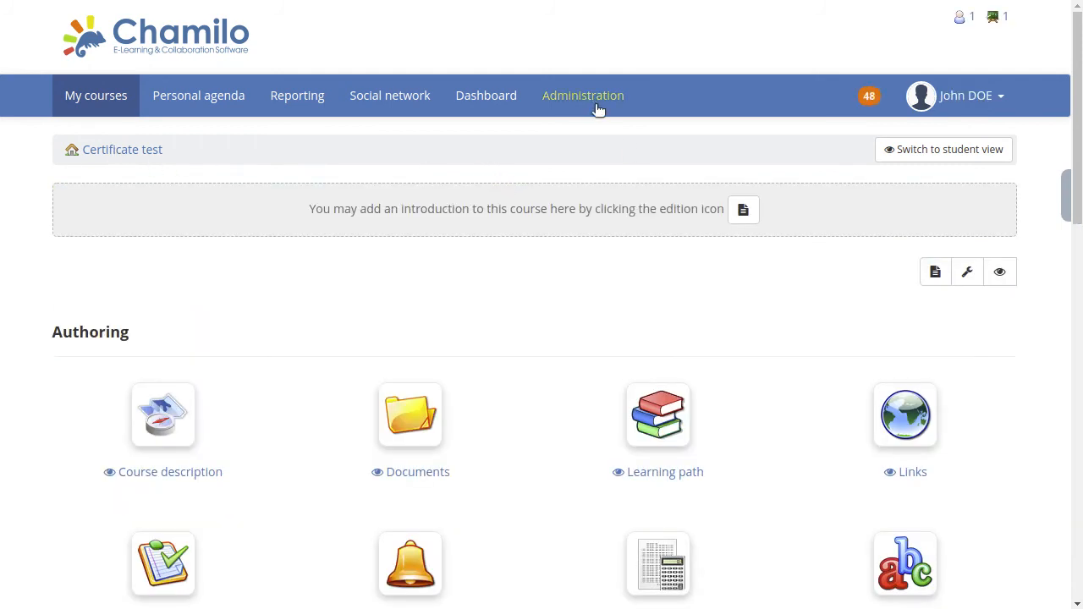
{"action": "left_click", "coordinate": [988, 102]}
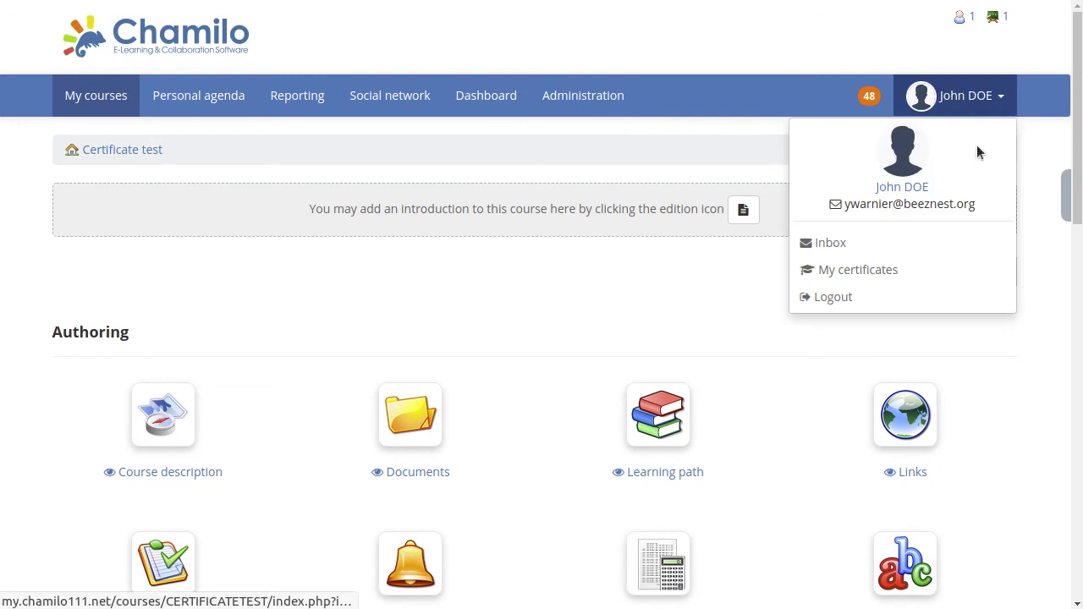
{"action": "left_click", "coordinate": [832, 301]}
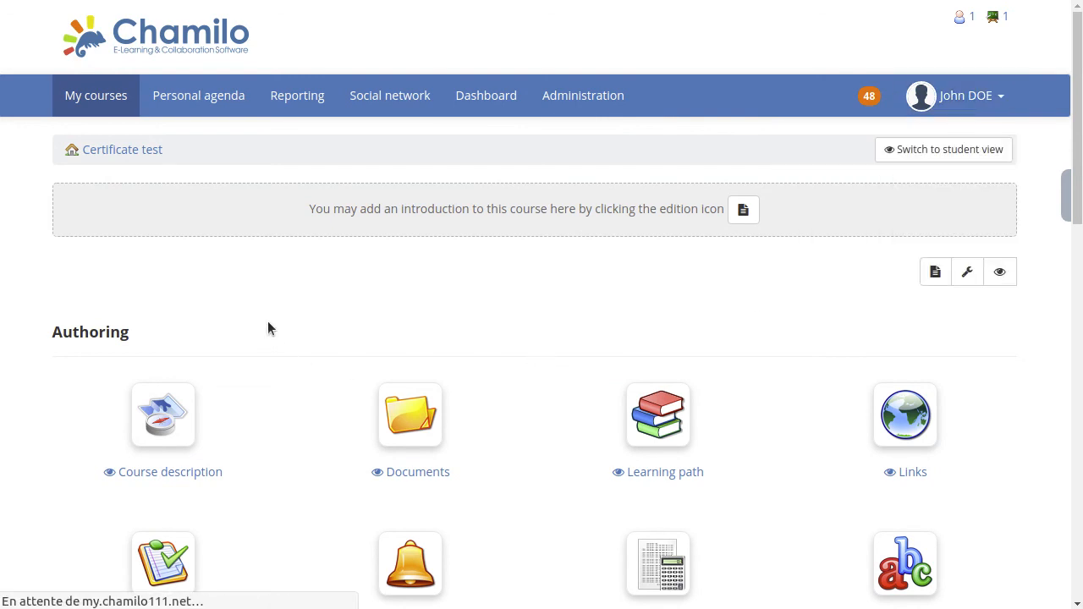
Log in with the username and password of another account, and log out of it again.
{"action": "left_click", "coordinate": [141, 203]}
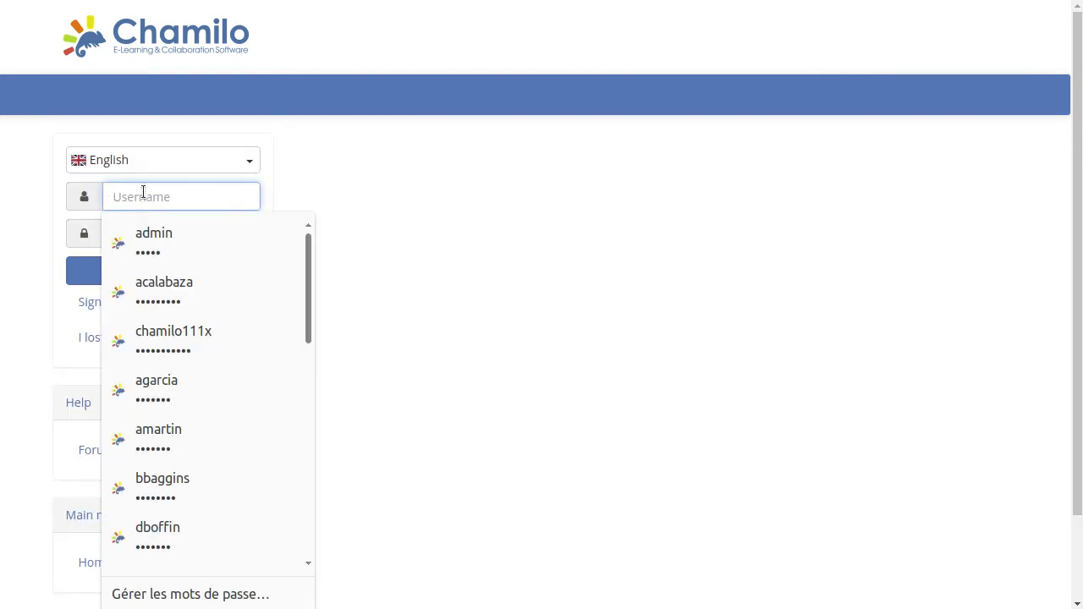
{"action": "key", "text": "Tab"}
{"action": "type", "text": "•"}
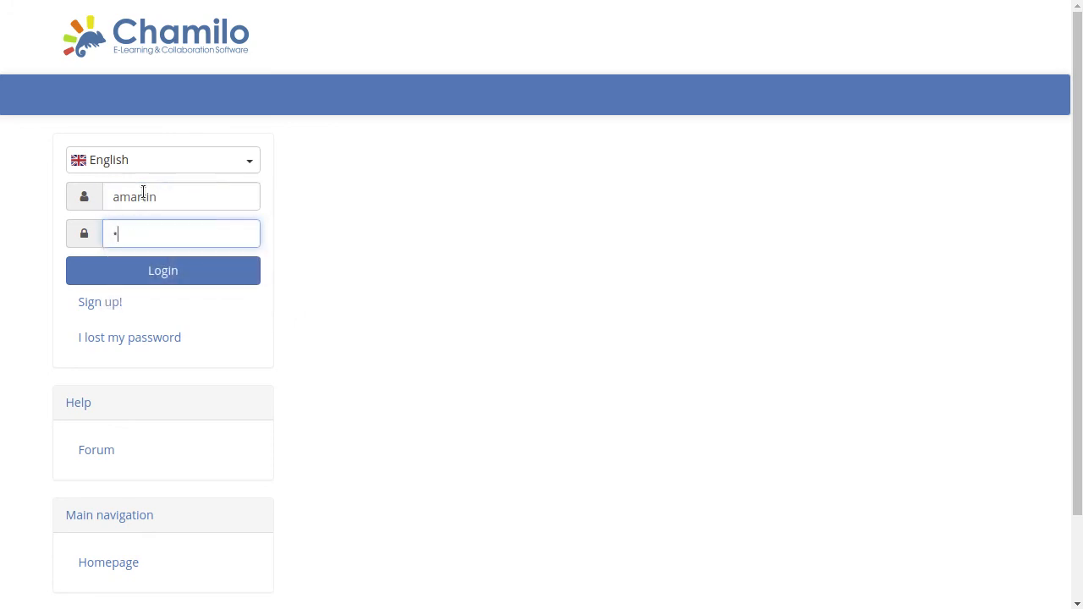
{"action": "key", "text": "Return"}
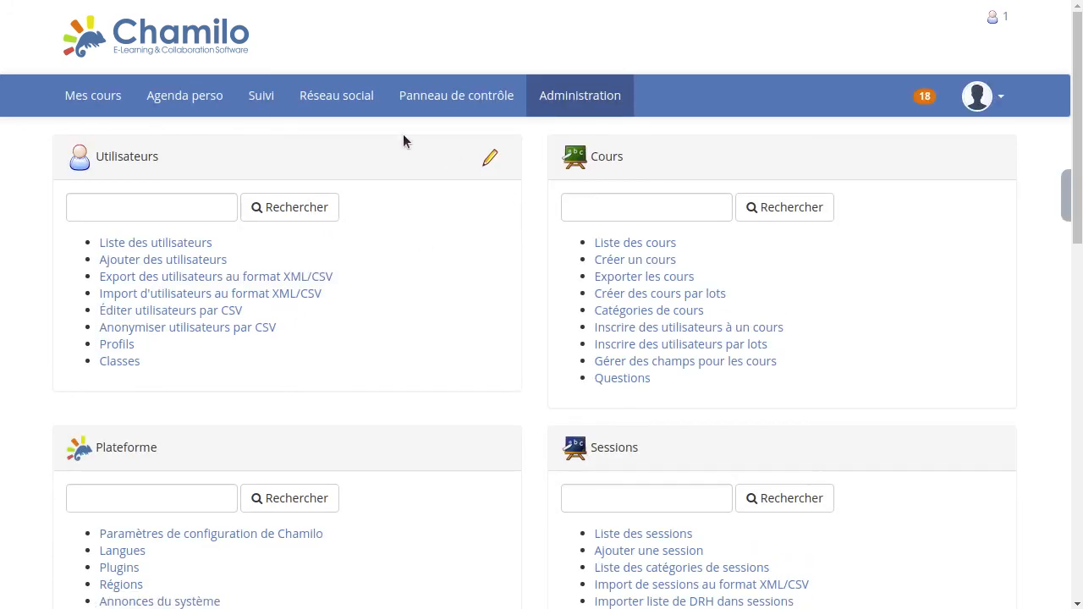
{"action": "left_click", "coordinate": [979, 95]}
{"action": "left_click", "coordinate": [870, 300]}
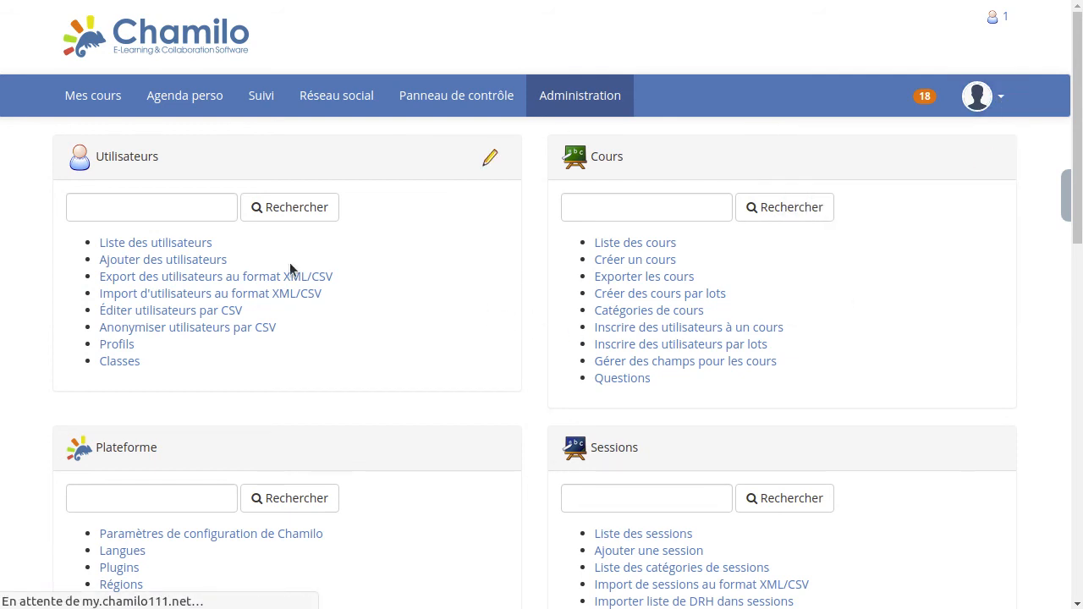
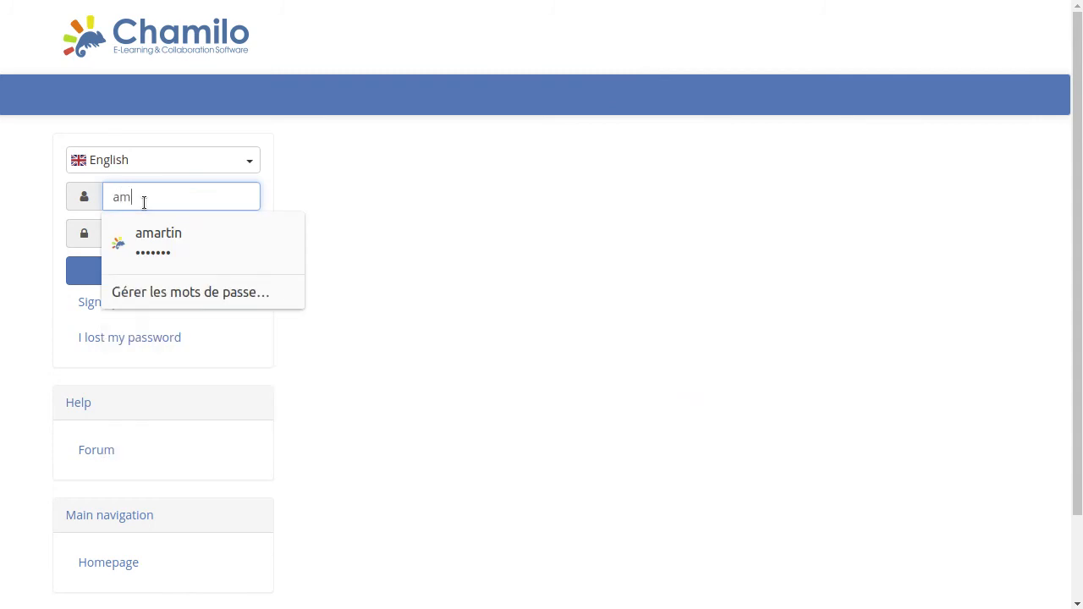
Log in with the learner's username and account password, and decline to have the browser save the password.
{"action": "key", "text": "Tab"}
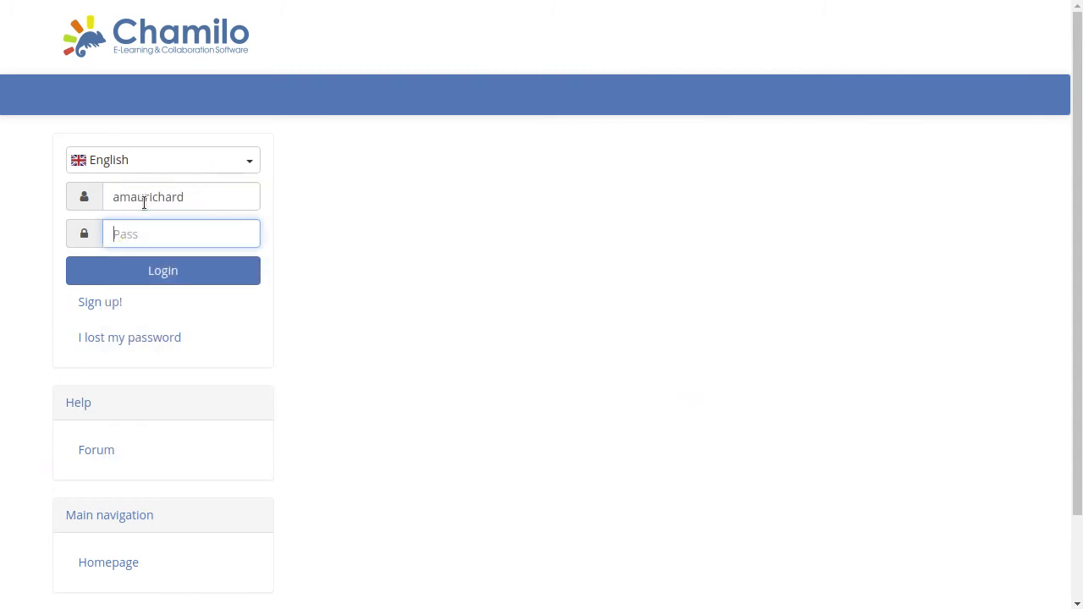
{"action": "type", "text": "••••••••••"}
{"action": "key", "text": "Return"}
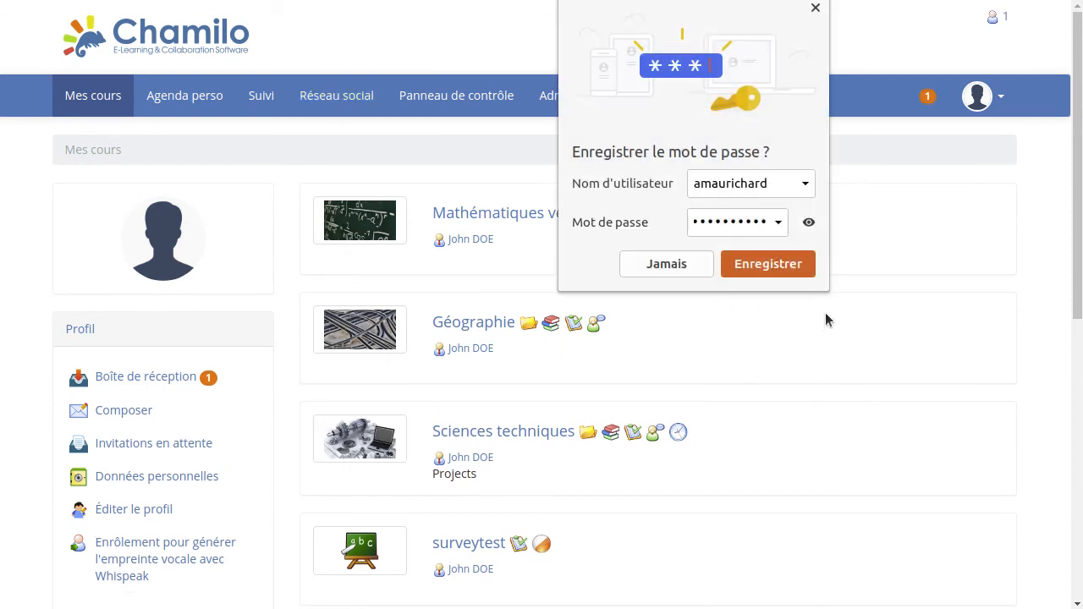
{"action": "left_click", "coordinate": [667, 263]}
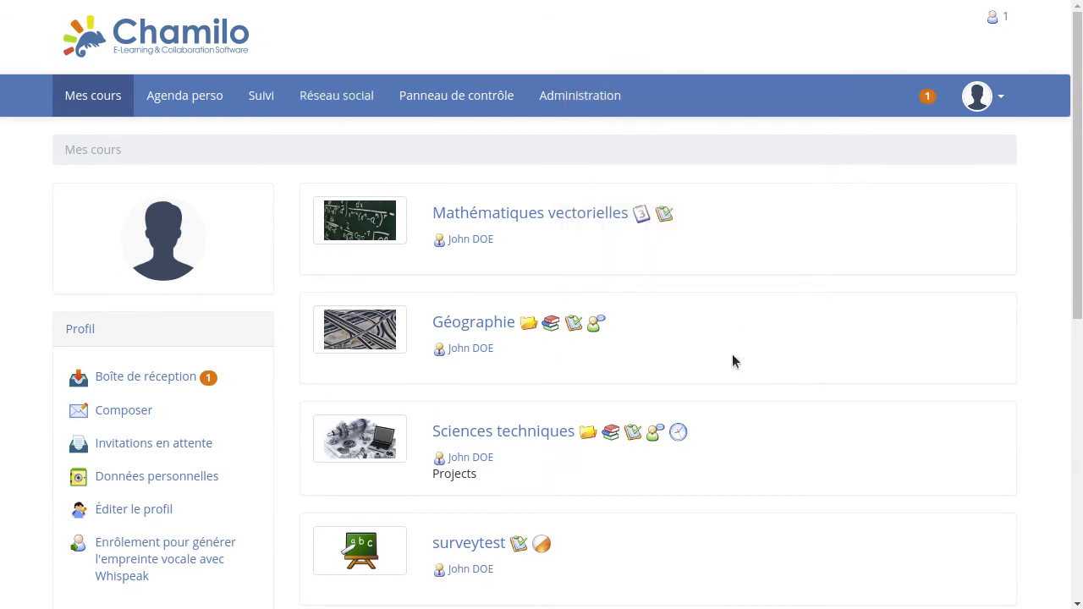
Open the Certificate test course as the learner and examine the total score in its assessments.
{"action": "scroll", "coordinate": [733, 362], "scroll_direction": "down", "scroll_amount": 6}
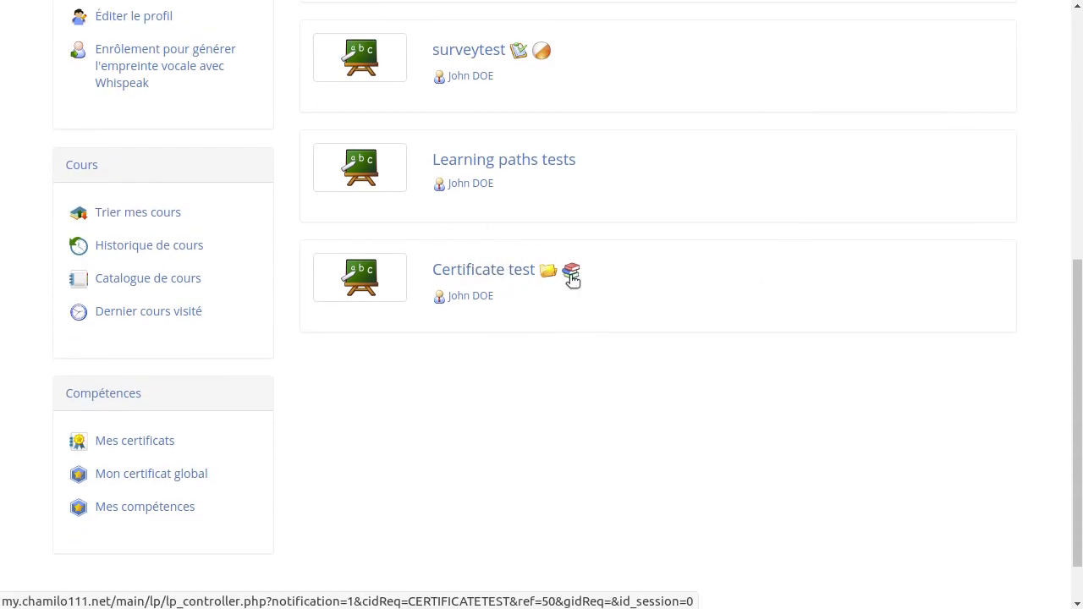
{"action": "mouse_move", "coordinate": [572, 279]}
{"action": "left_click", "coordinate": [475, 279]}
{"action": "scroll", "coordinate": [761, 343], "scroll_direction": "down", "scroll_amount": 5}
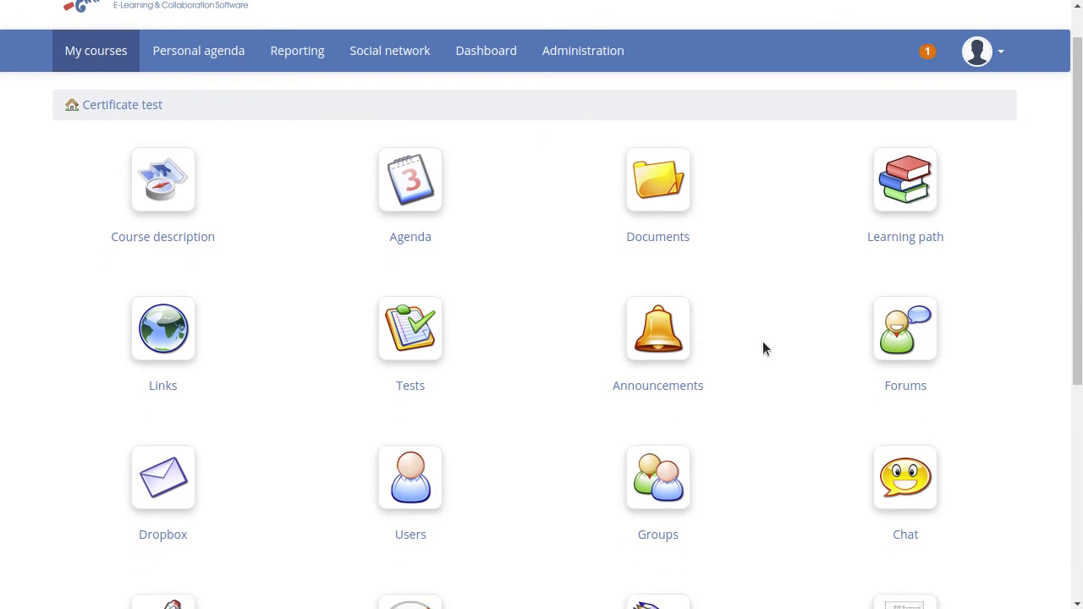
{"action": "left_click", "coordinate": [931, 314]}
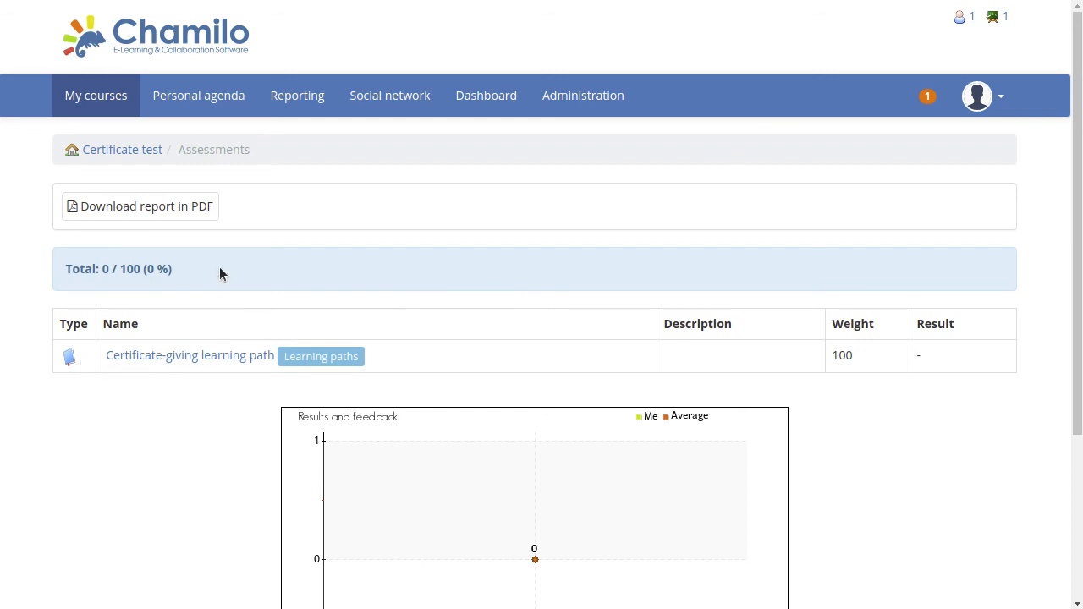
{"action": "left_click_drag", "start_coordinate": [98, 269], "coordinate": [143, 270]}
{"action": "left_click", "coordinate": [461, 215]}
Open Certificate-giving learning path from the course's learning paths and try its final item, The End of the Universe, before completing the others.
{"action": "left_click", "coordinate": [108, 152]}
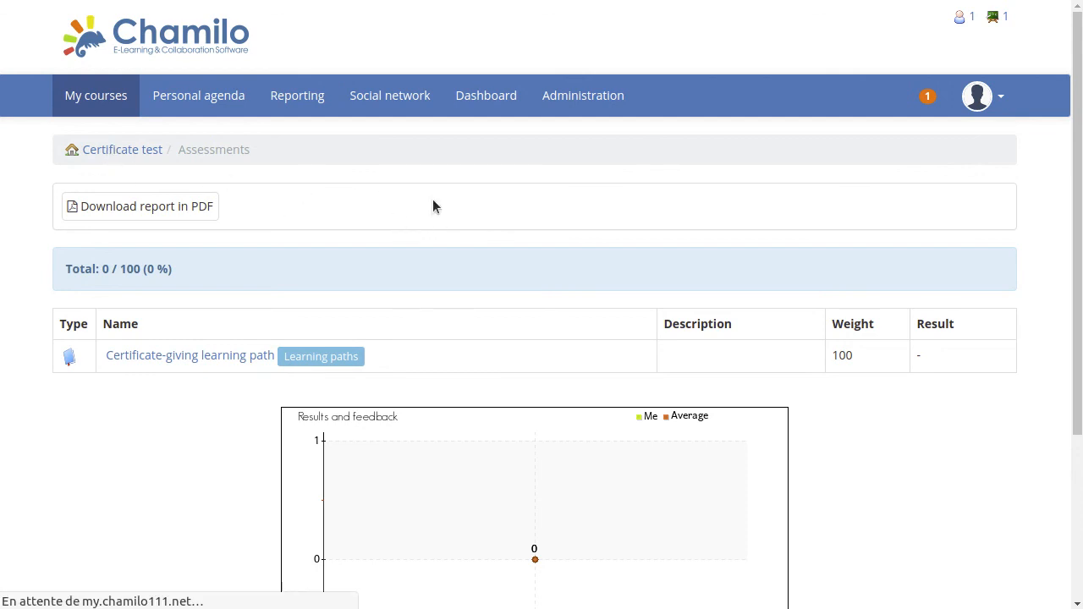
{"action": "left_click", "coordinate": [901, 241]}
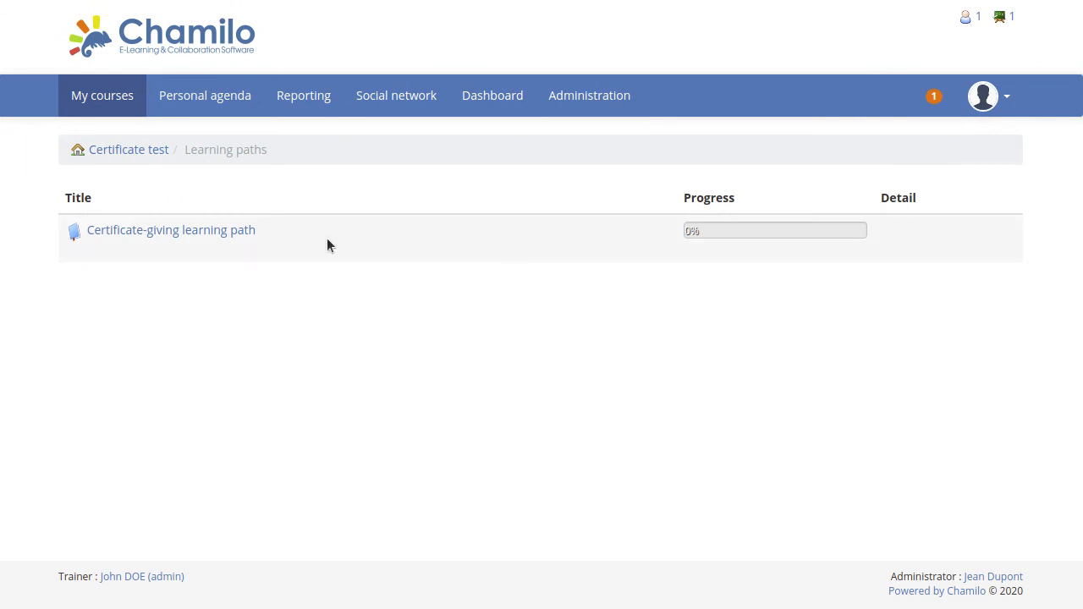
{"action": "left_click", "coordinate": [217, 231]}
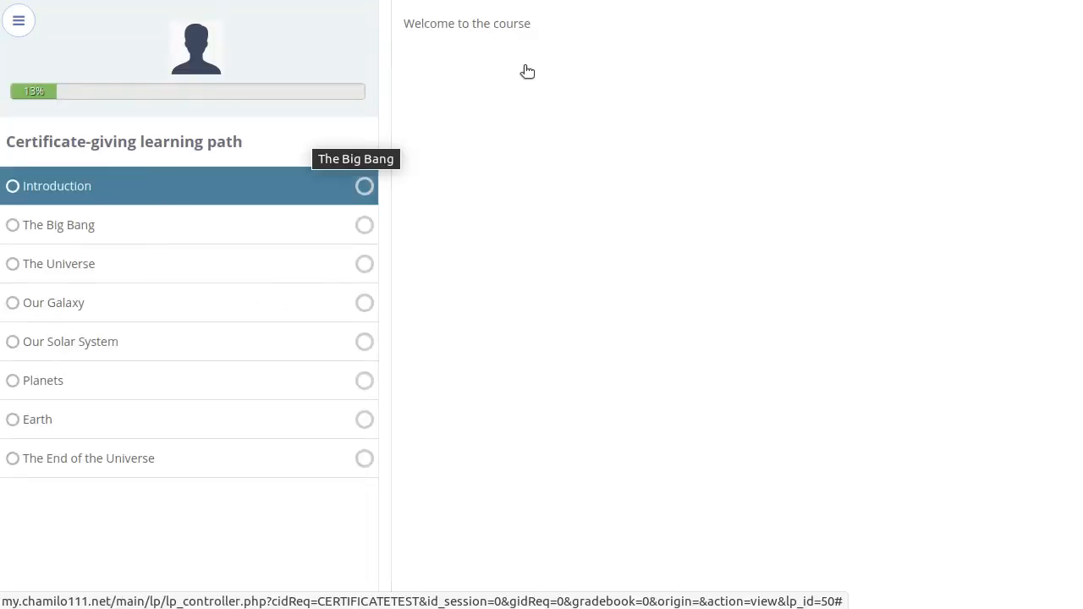
{"action": "left_click", "coordinate": [111, 459]}
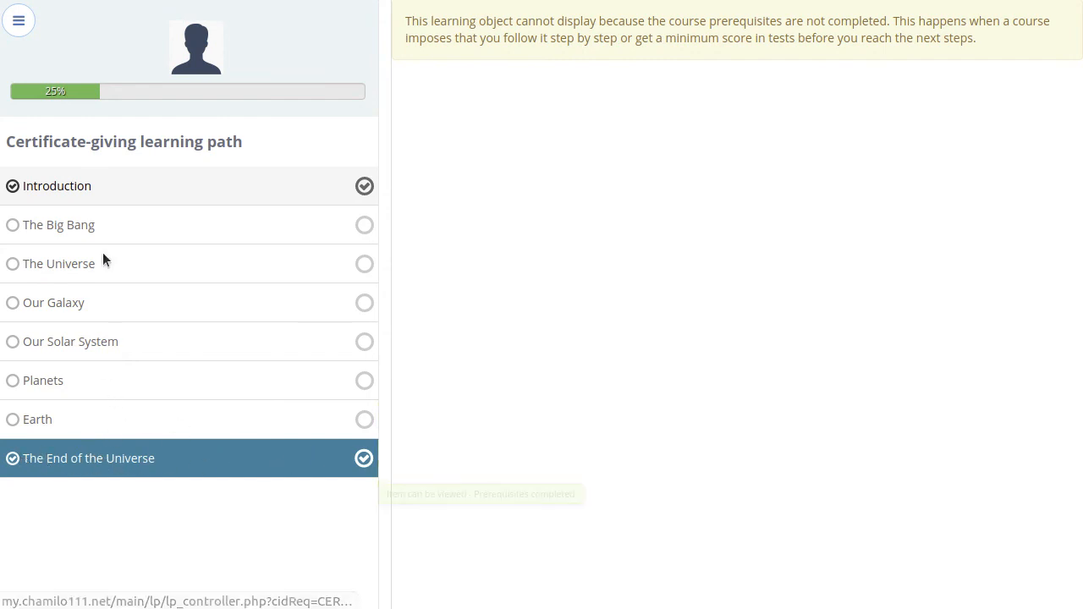
Go through the learning path items The Big Bang, The Universe, Our Galaxy, Our Solar System, Planets and Earth in order.
{"action": "left_click", "coordinate": [78, 224]}
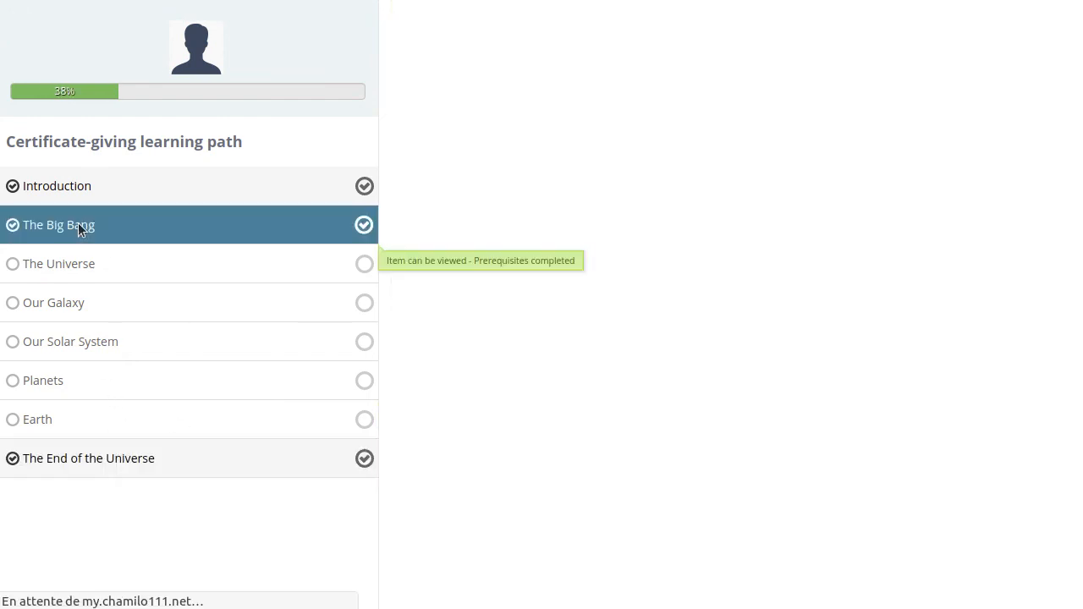
{"action": "left_click", "coordinate": [77, 297]}
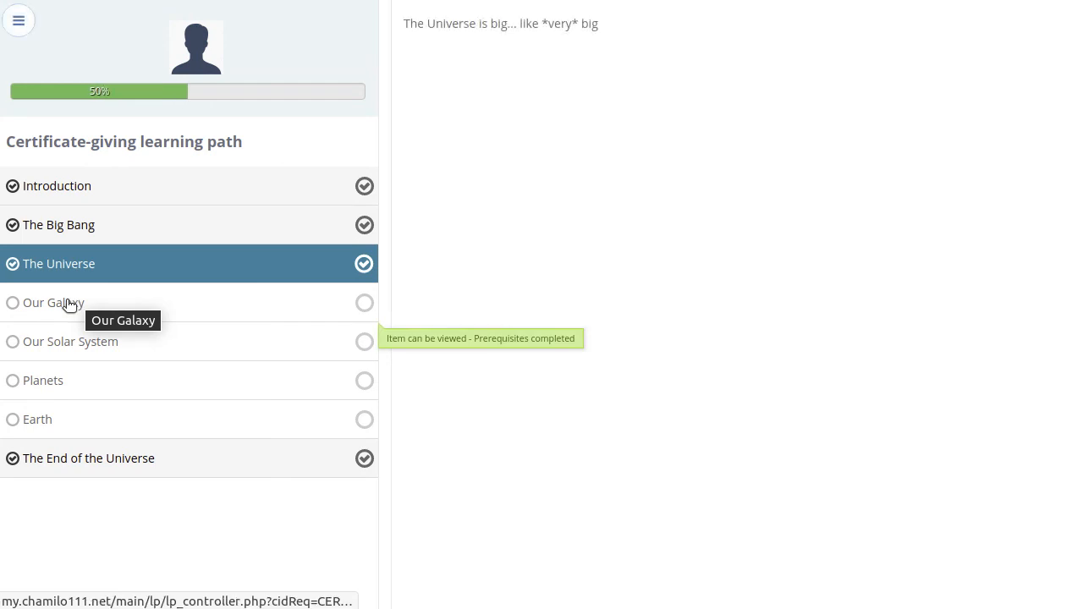
{"action": "left_click", "coordinate": [68, 303]}
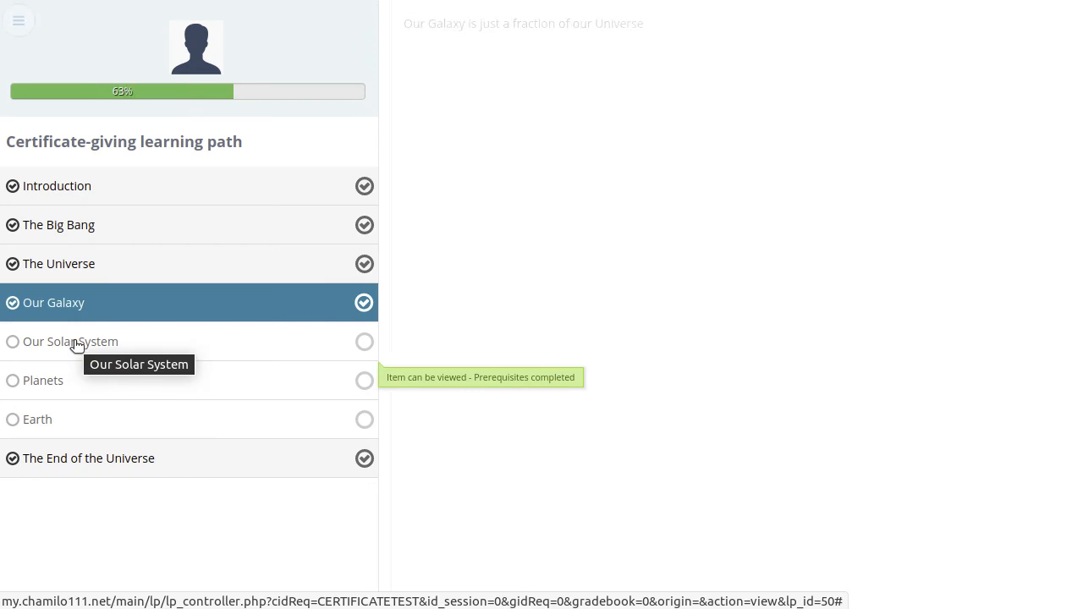
{"action": "left_click", "coordinate": [74, 340]}
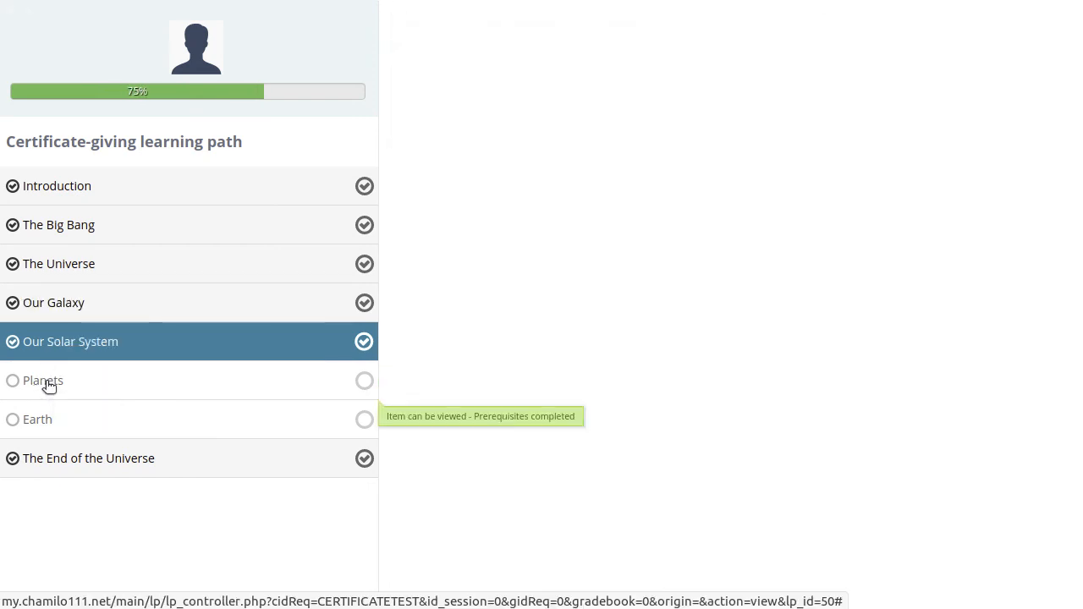
{"action": "left_click", "coordinate": [45, 380]}
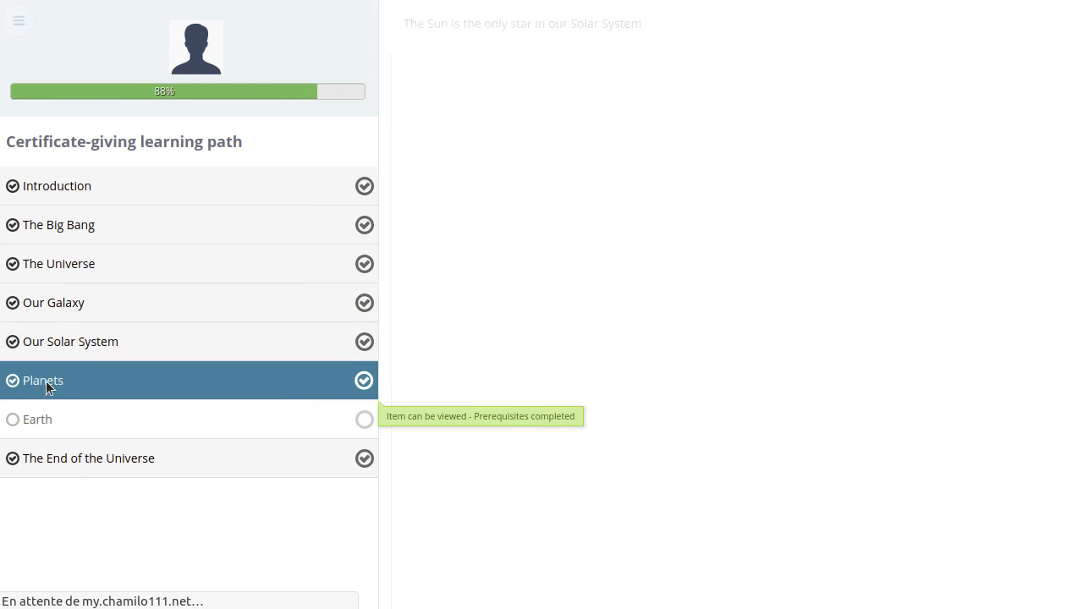
{"action": "left_click", "coordinate": [28, 425]}
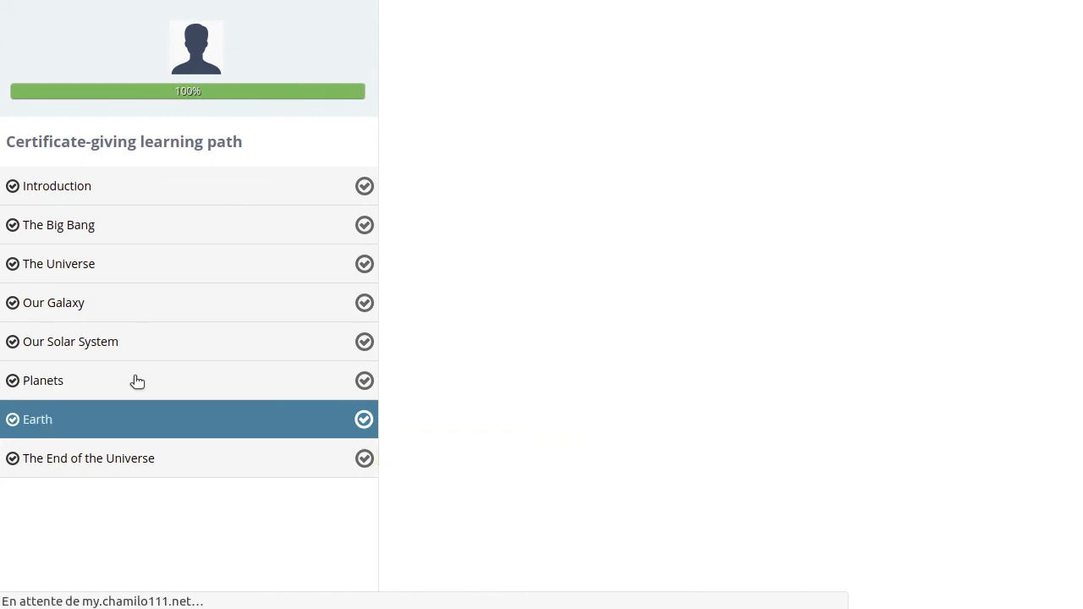
Open The End of the Universe item, display the generated certificate and examine the learner's name and the rest of it.
{"action": "left_click", "coordinate": [105, 459]}
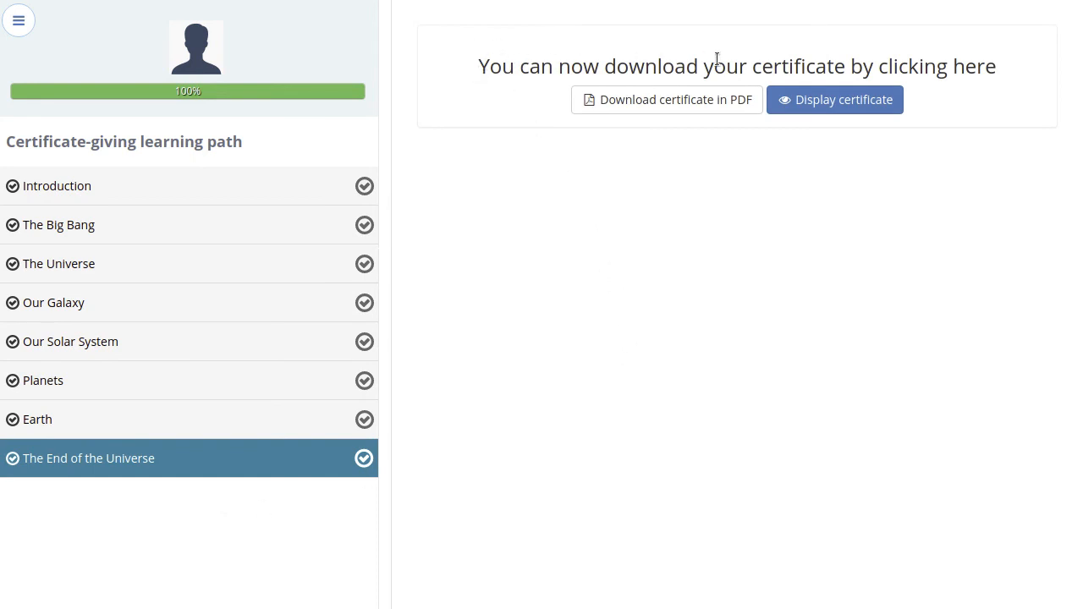
{"action": "left_click", "coordinate": [845, 101]}
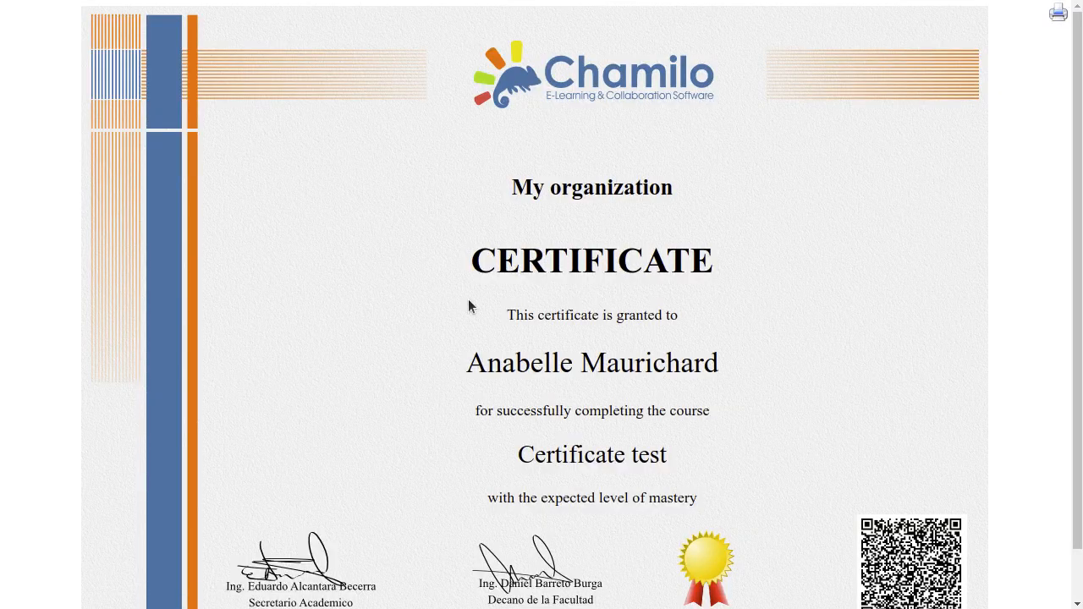
{"action": "left_click_drag", "start_coordinate": [471, 362], "coordinate": [706, 359]}
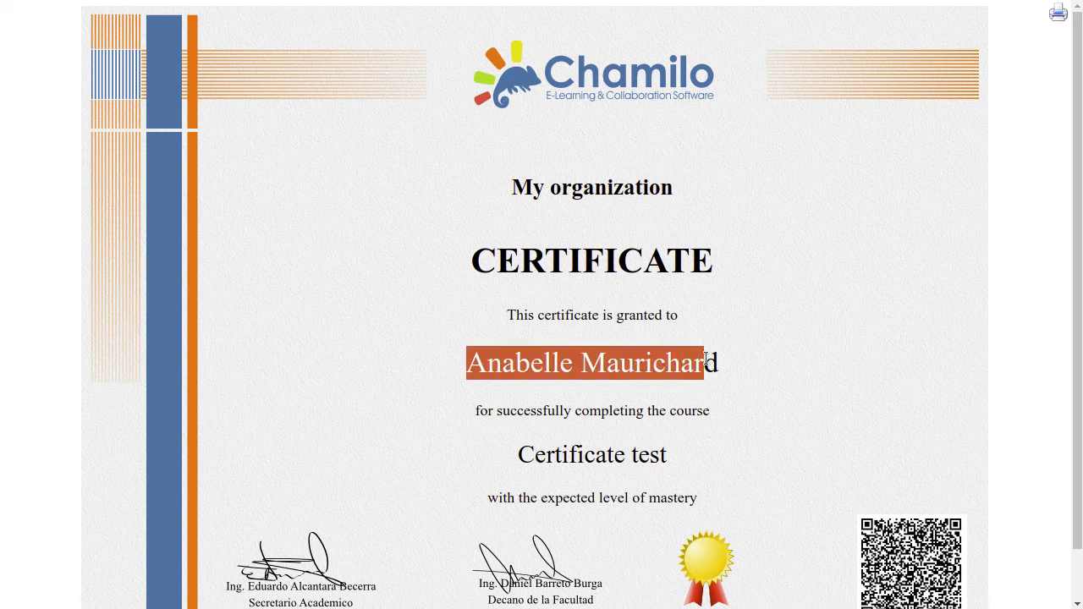
{"action": "scroll", "coordinate": [749, 207], "scroll_direction": "down", "scroll_amount": 1}
{"action": "scroll", "coordinate": [765, 194], "scroll_direction": "up", "scroll_amount": 1}
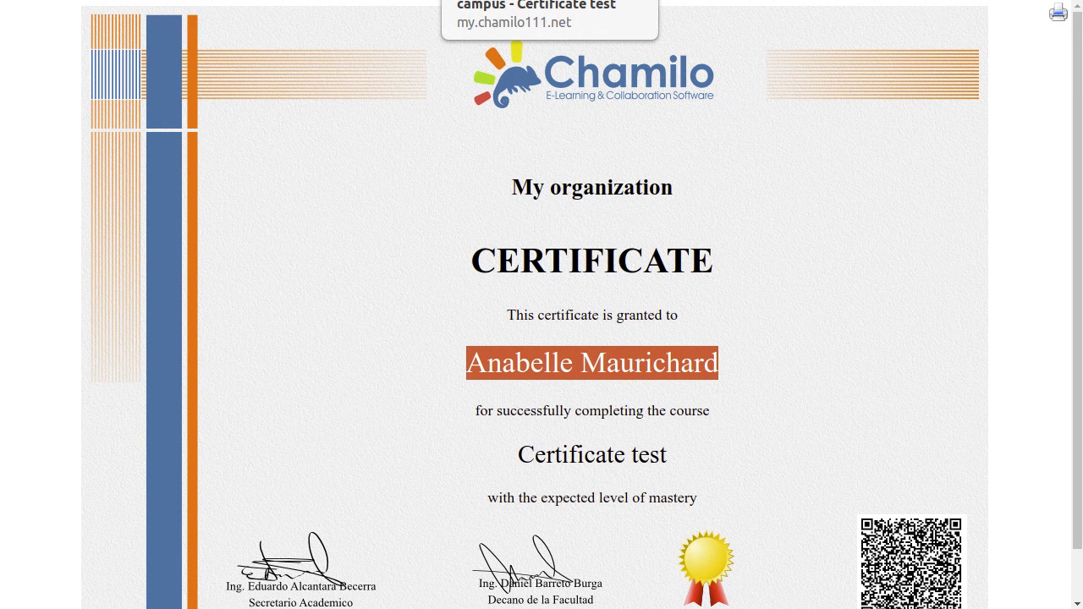
Leave the certificate and learning path, examine the learner's total score in the course assessments, and return to the course homepage.
{"action": "left_click", "coordinate": [542, 0]}
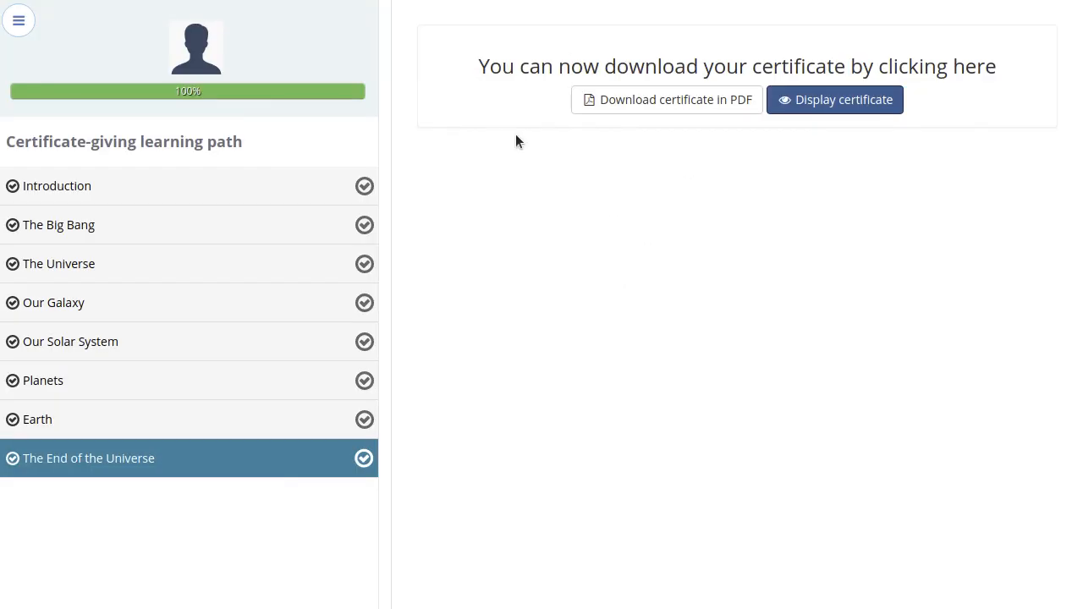
{"action": "left_click", "coordinate": [18, 23]}
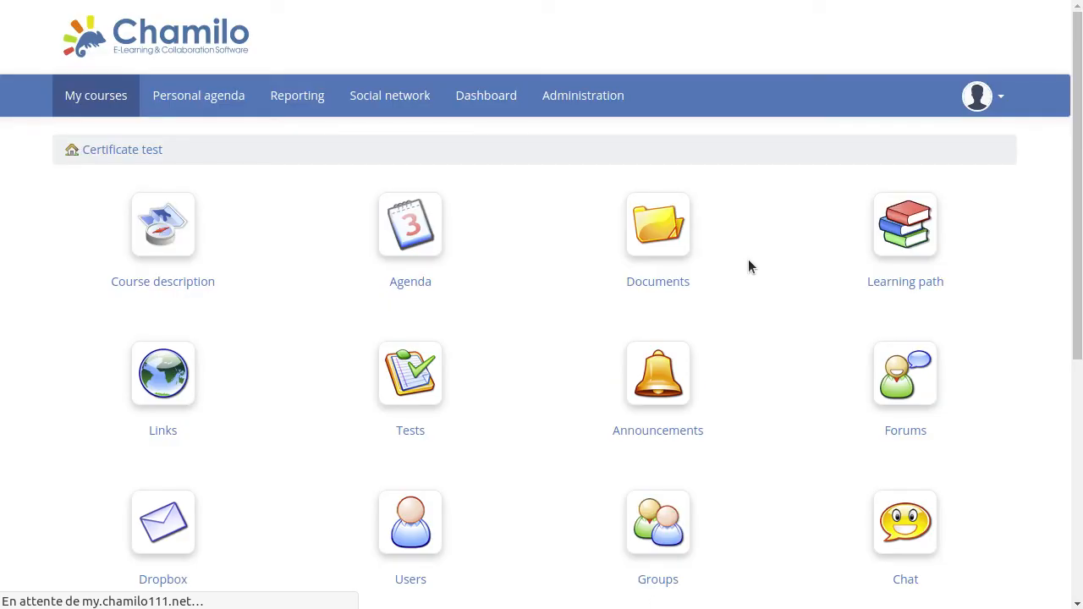
{"action": "scroll", "coordinate": [748, 267], "scroll_direction": "down", "scroll_amount": 5}
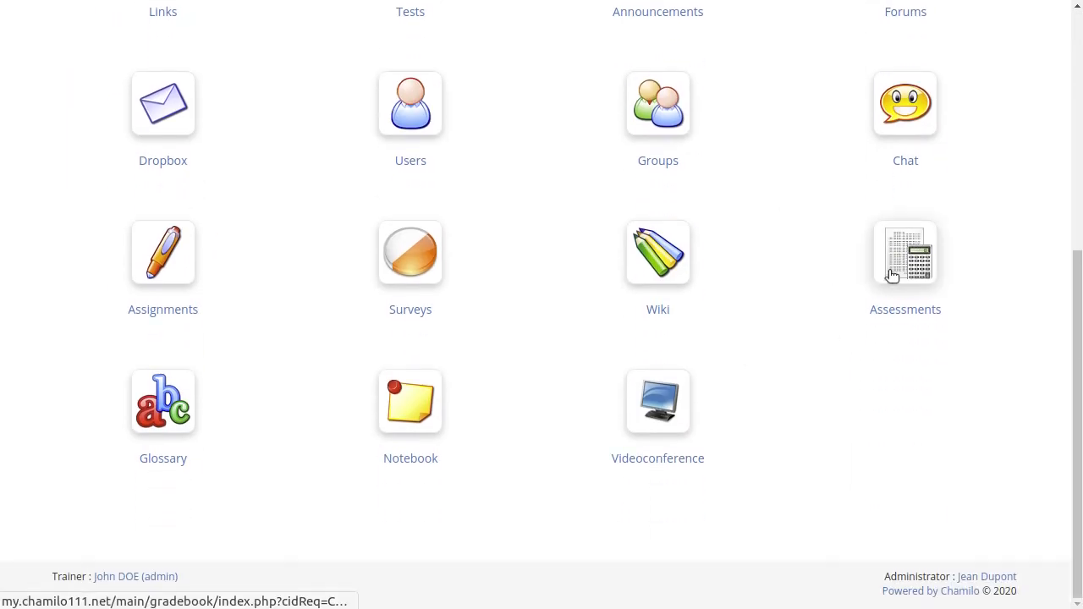
{"action": "left_click", "coordinate": [918, 253]}
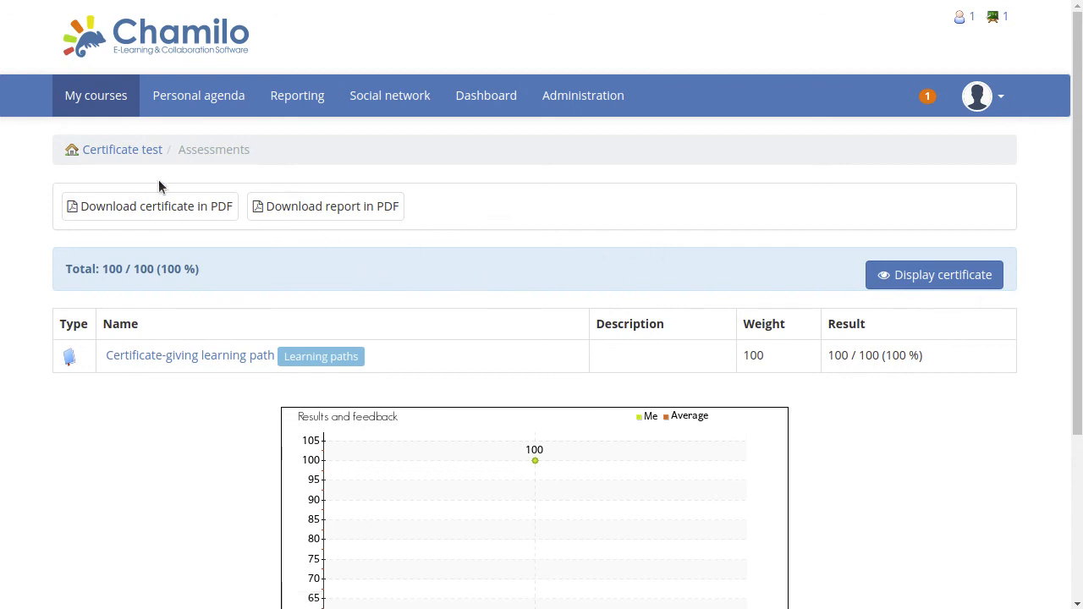
{"action": "left_click", "coordinate": [131, 154]}
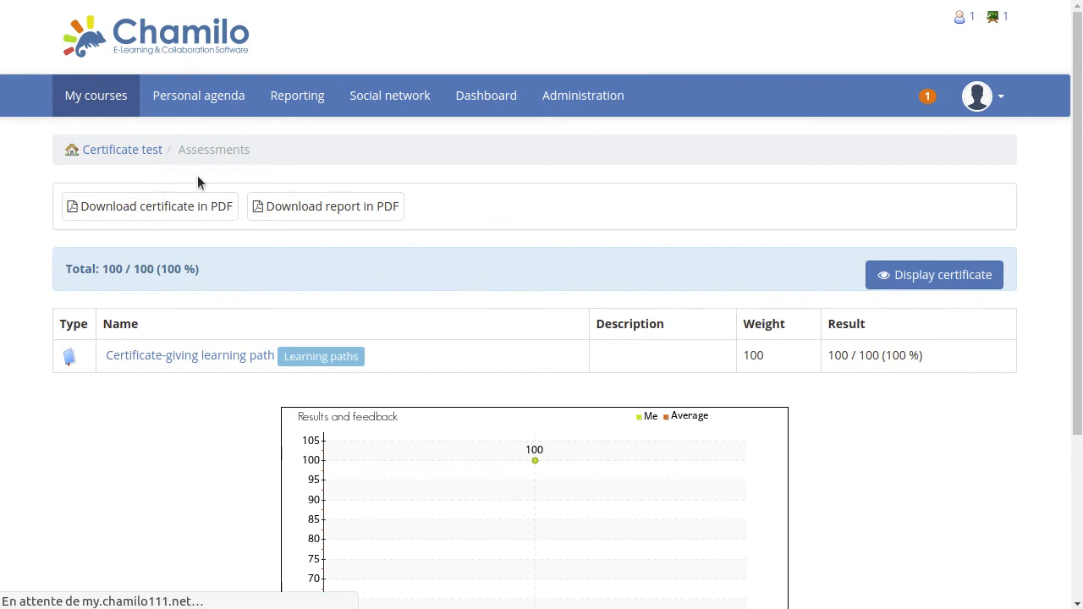